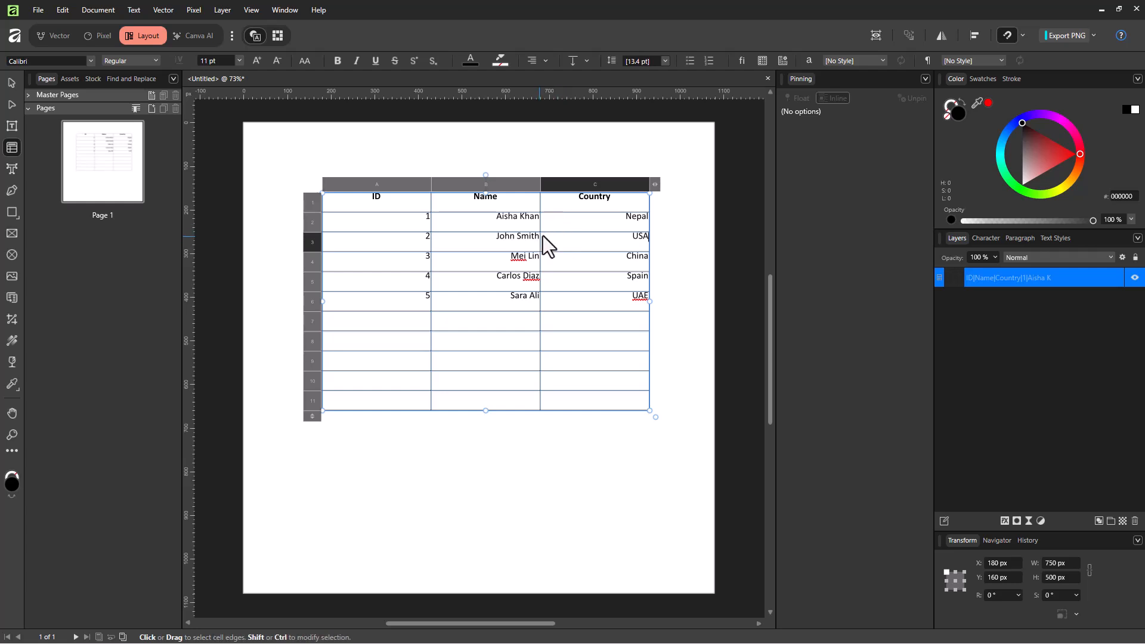
- Set the text of the whole table to Bebas Neue at 15 pt
click(550, 230)
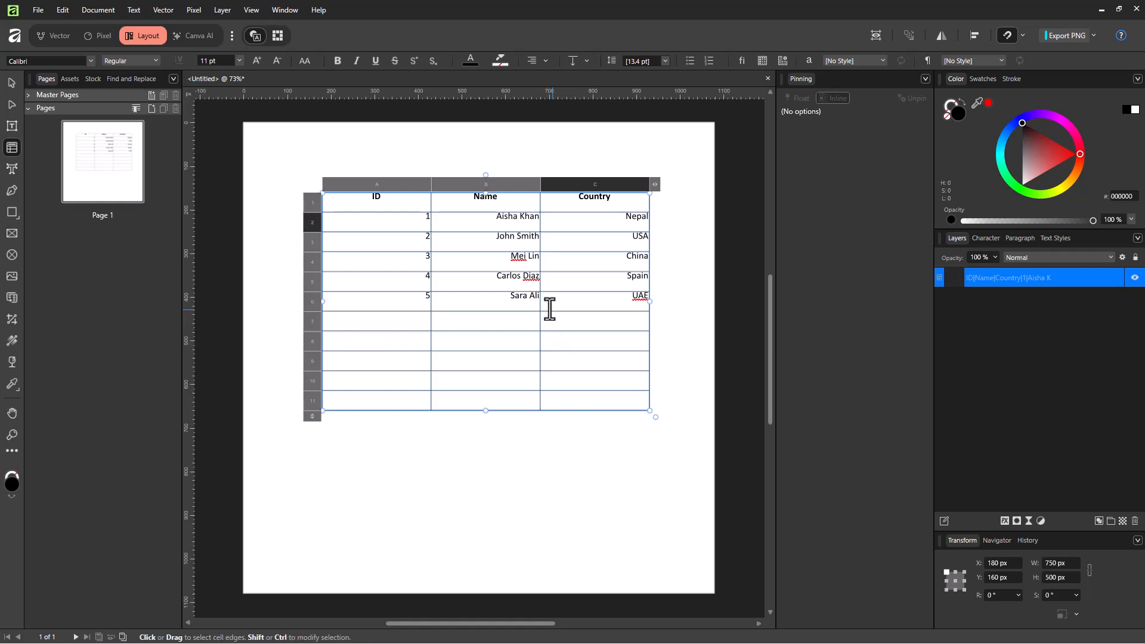
drag(389, 201, 646, 421)
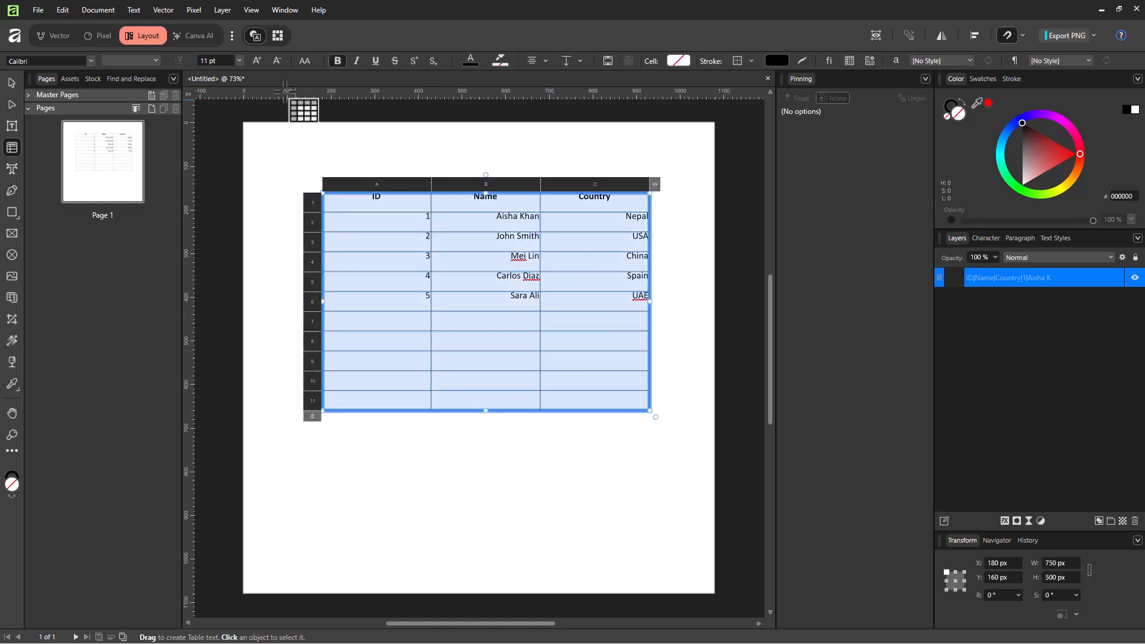
click(90, 61)
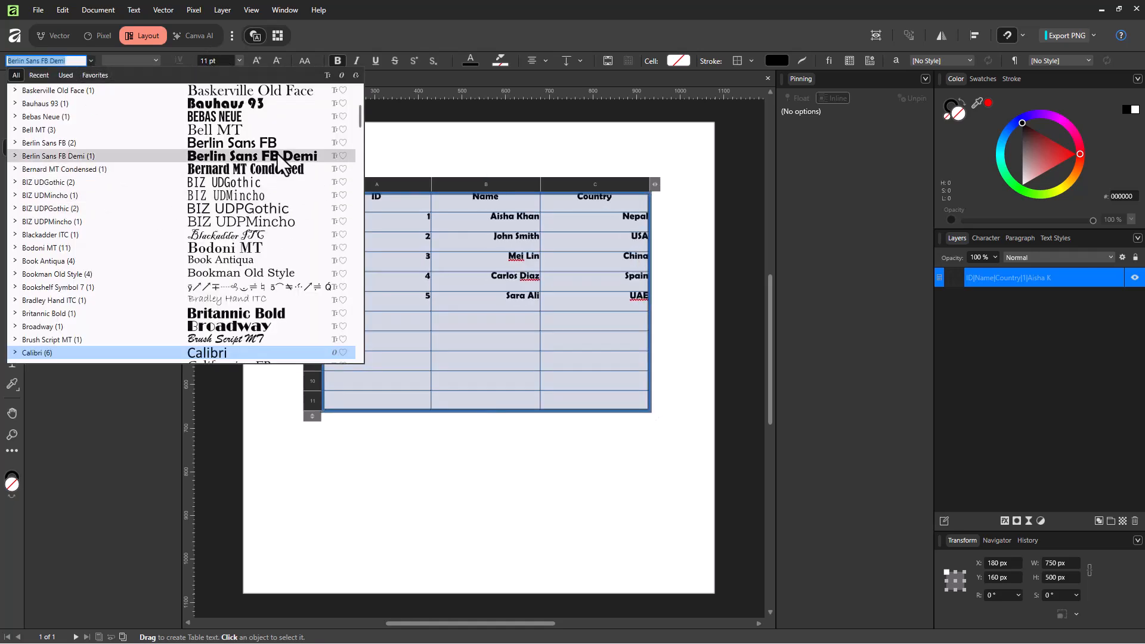
click(254, 116)
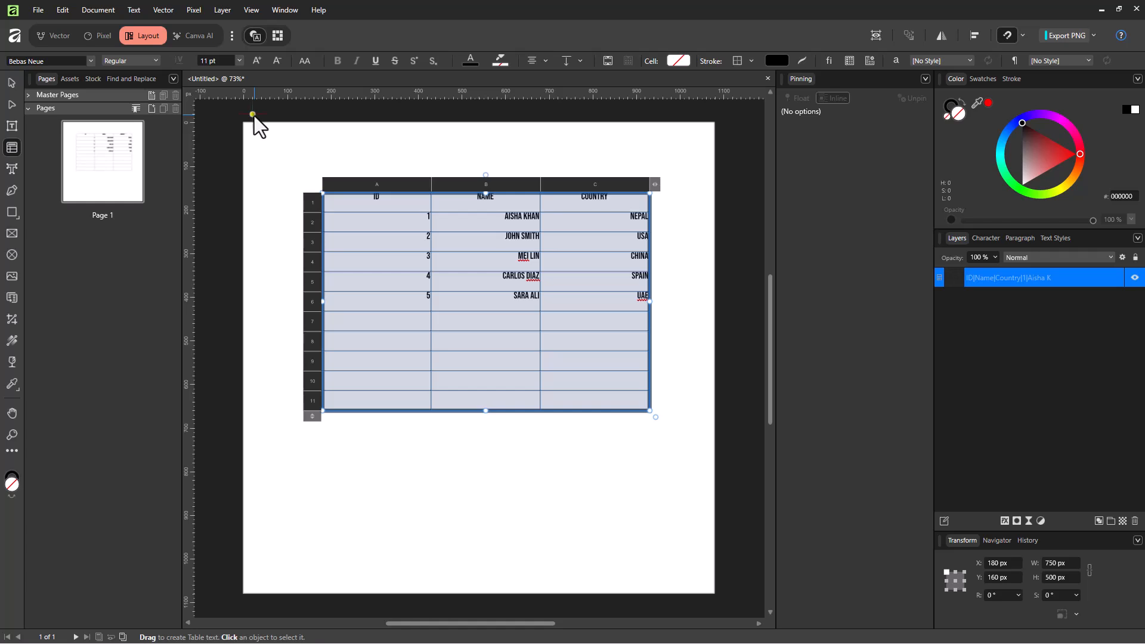
click(239, 60)
click(225, 131)
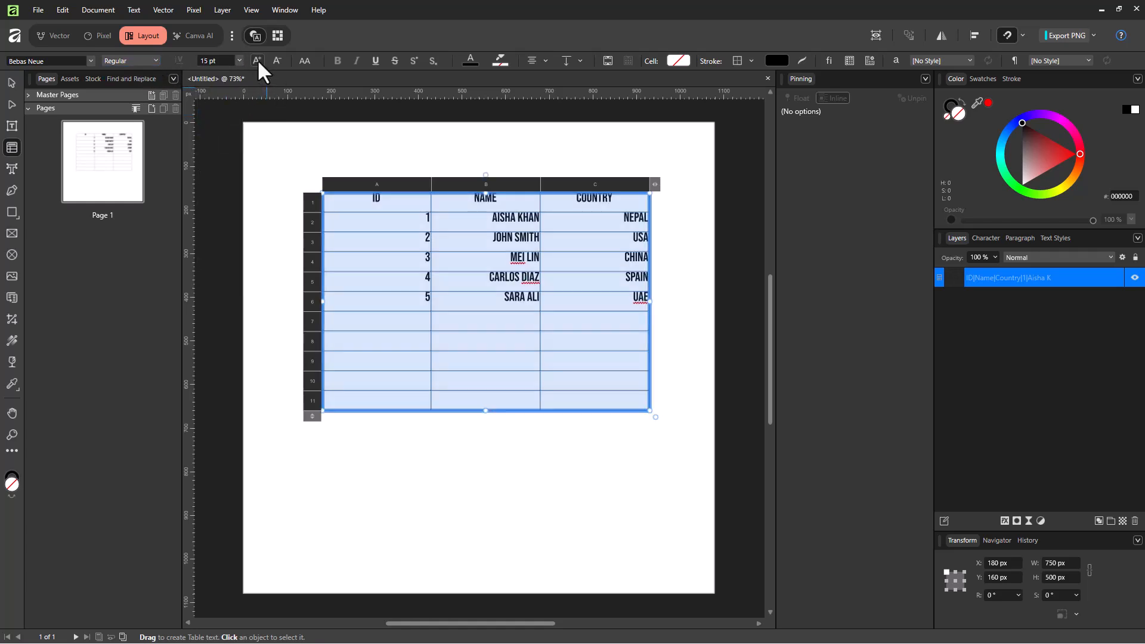
click(302, 59)
- Fill all table cells with yellow and the ID, Name and Country header row with green
click(678, 60)
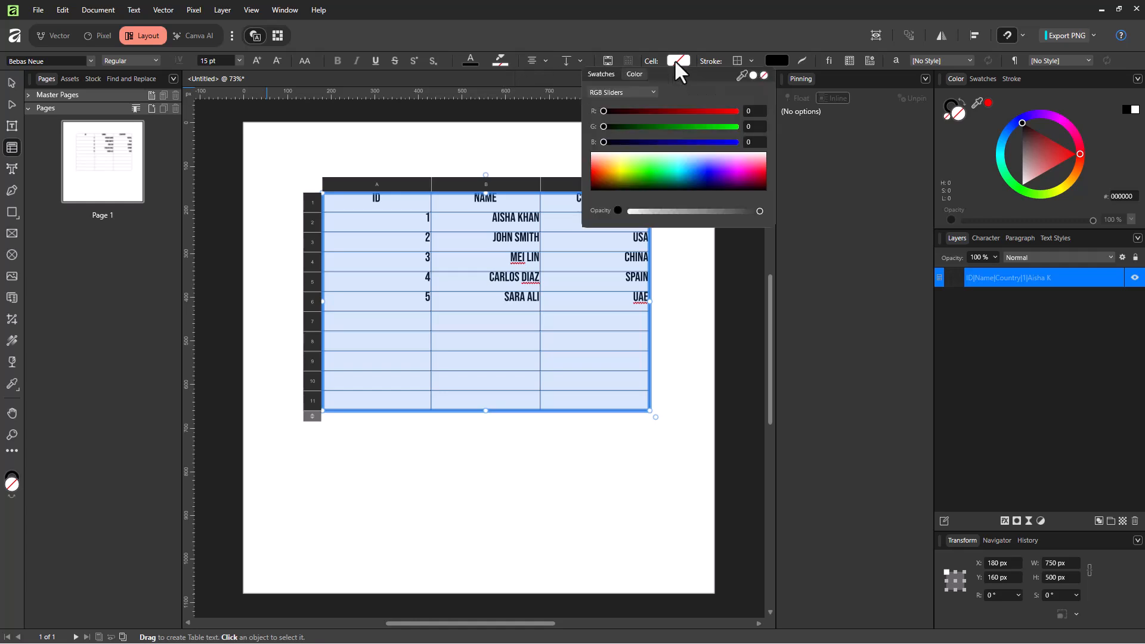
click(619, 166)
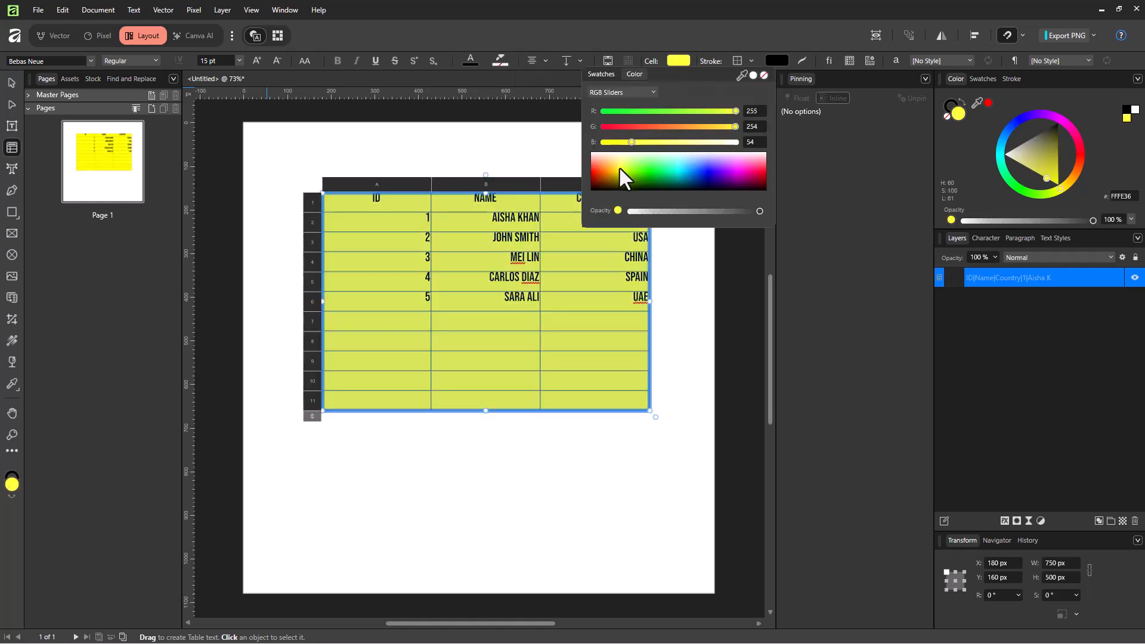
drag(396, 196, 606, 194)
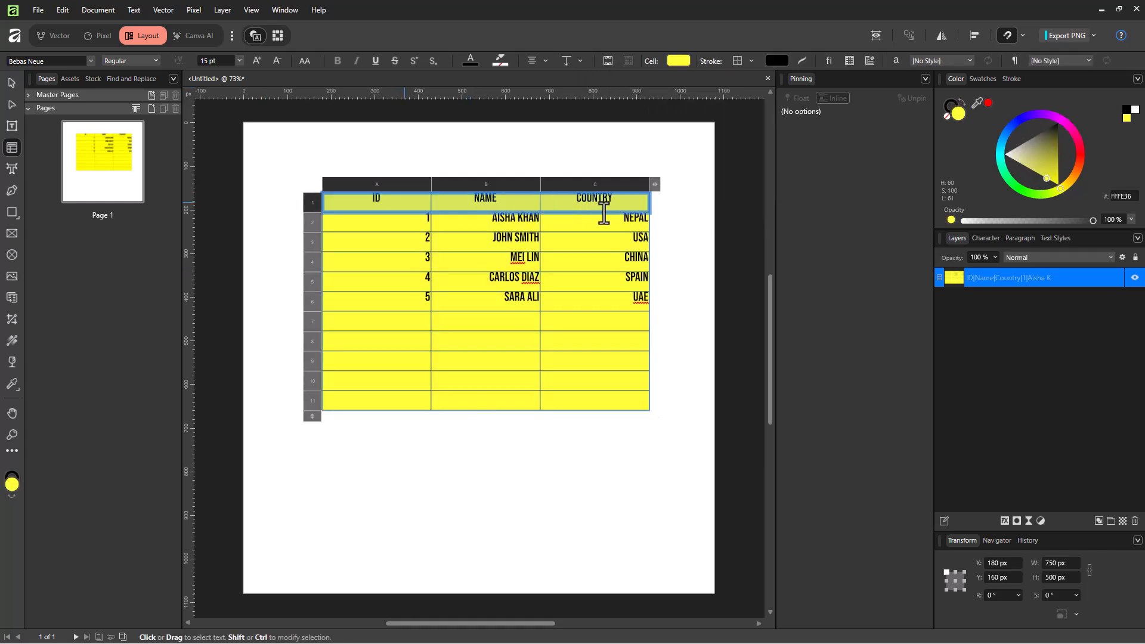
click(678, 60)
click(643, 178)
drag(621, 198, 410, 197)
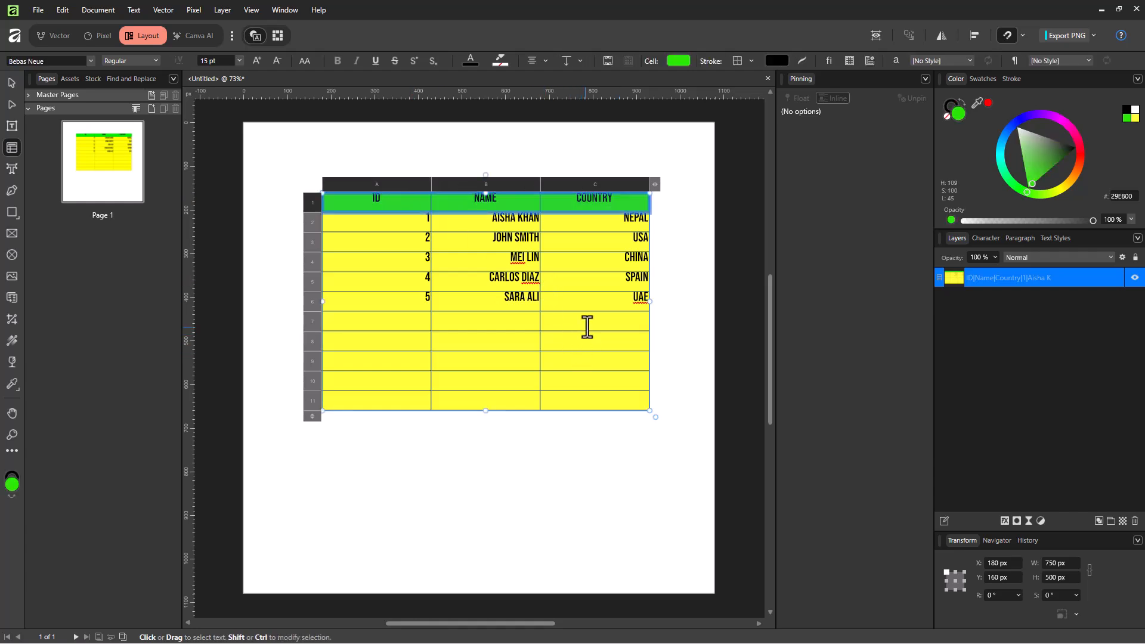
- Try to merge the header row and the five data rows into one cell, and undo the merge
drag(598, 302, 650, 114)
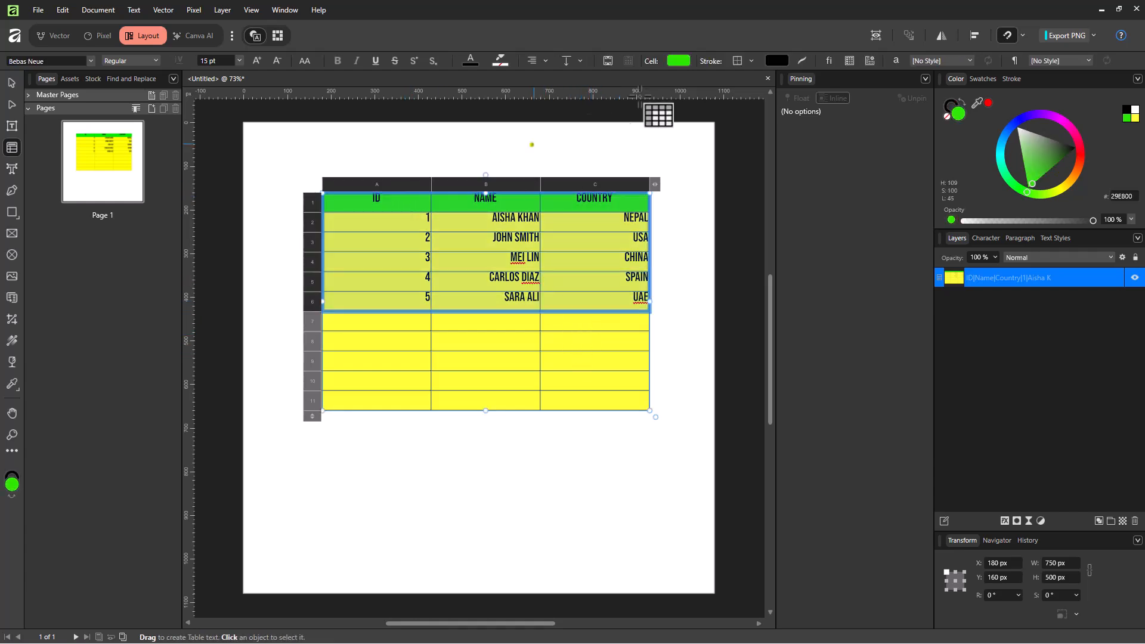
click(606, 60)
click(629, 60)
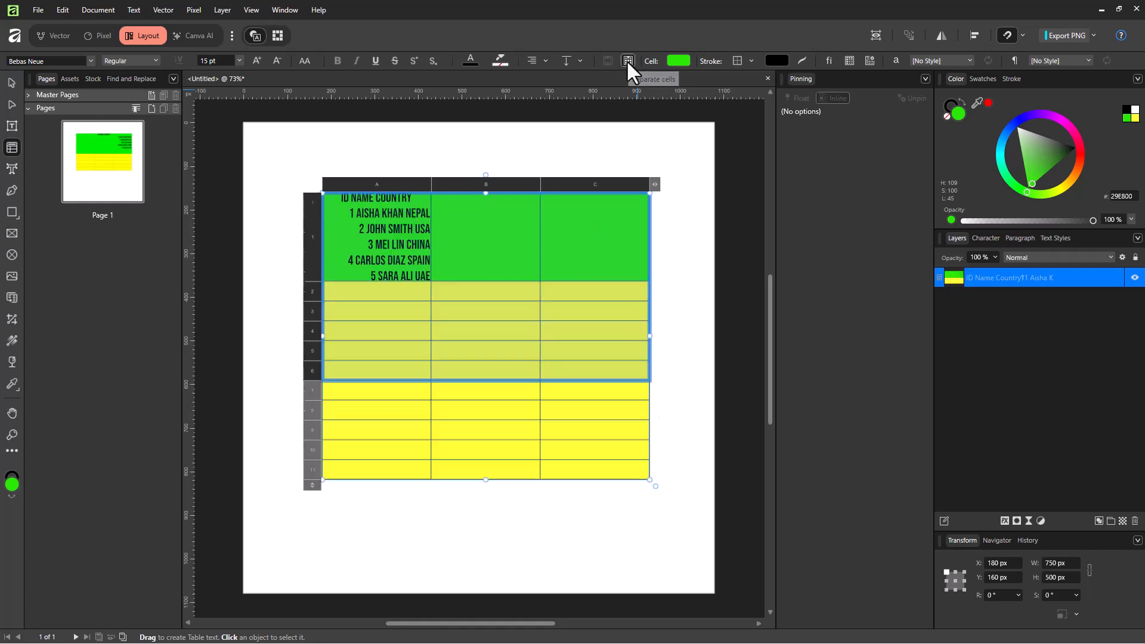
click(480, 256)
key(ctrl+z)
key(ctrl+z)
key(ctrl+z)
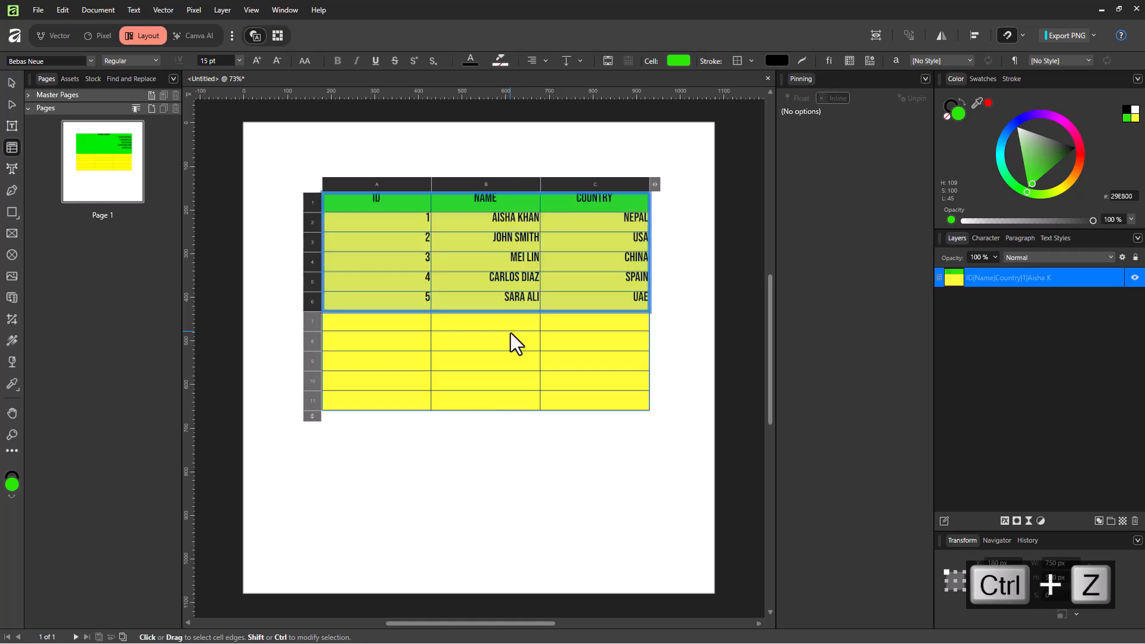
- Merge the five empty rows below the data into one cell and separate the cells again
click(463, 335)
drag(409, 320, 586, 398)
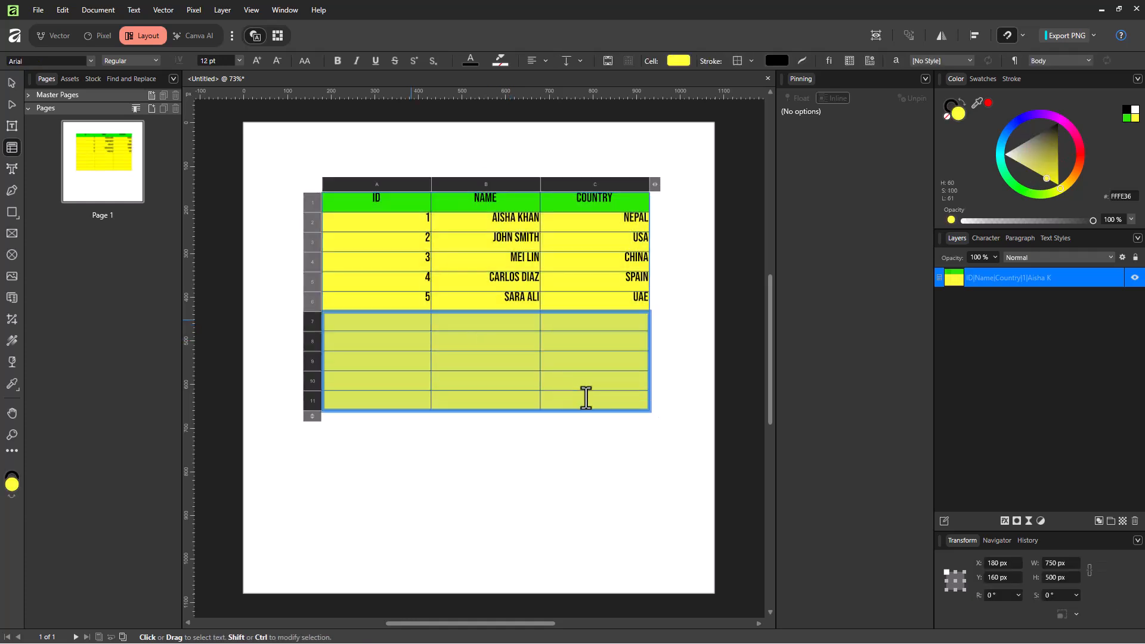
click(607, 61)
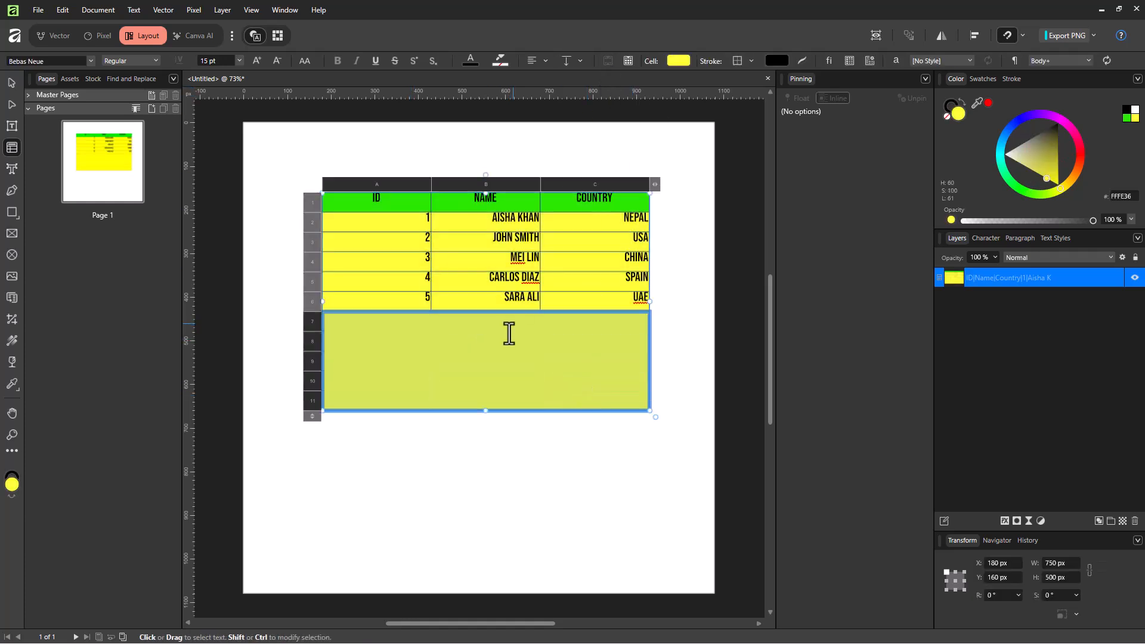
click(435, 353)
right_click(446, 341)
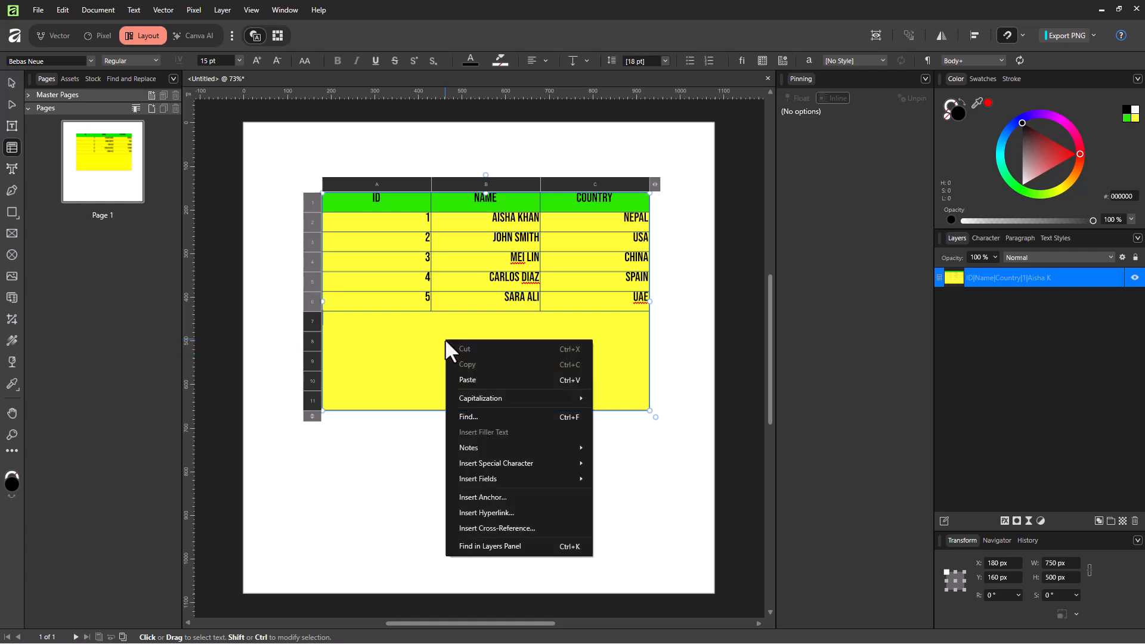
click(420, 336)
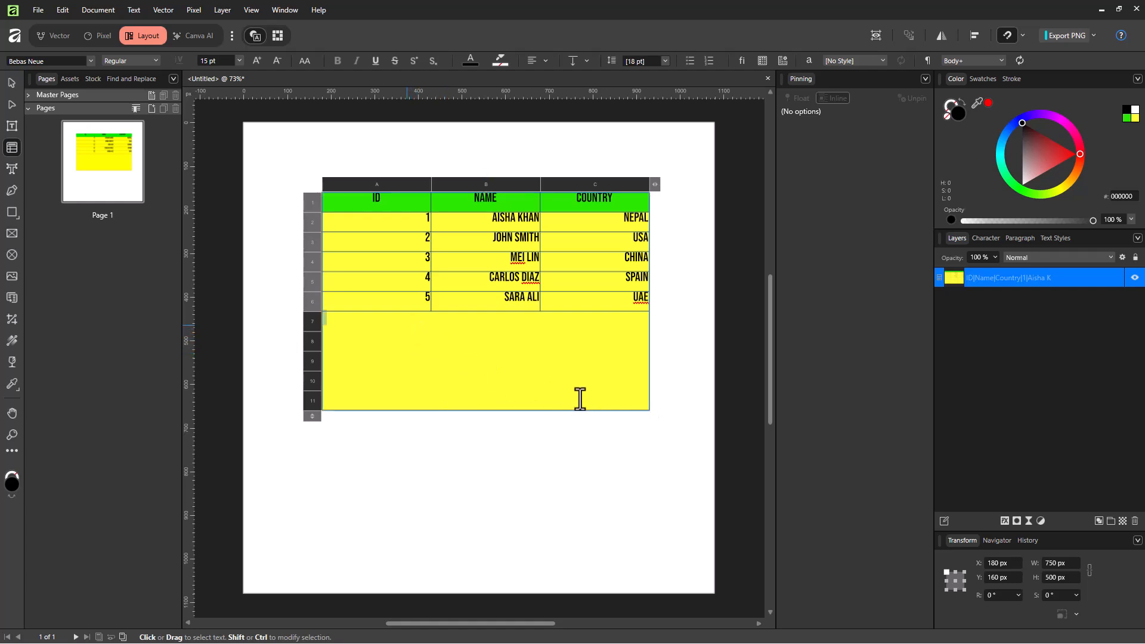
click(563, 237)
click(495, 353)
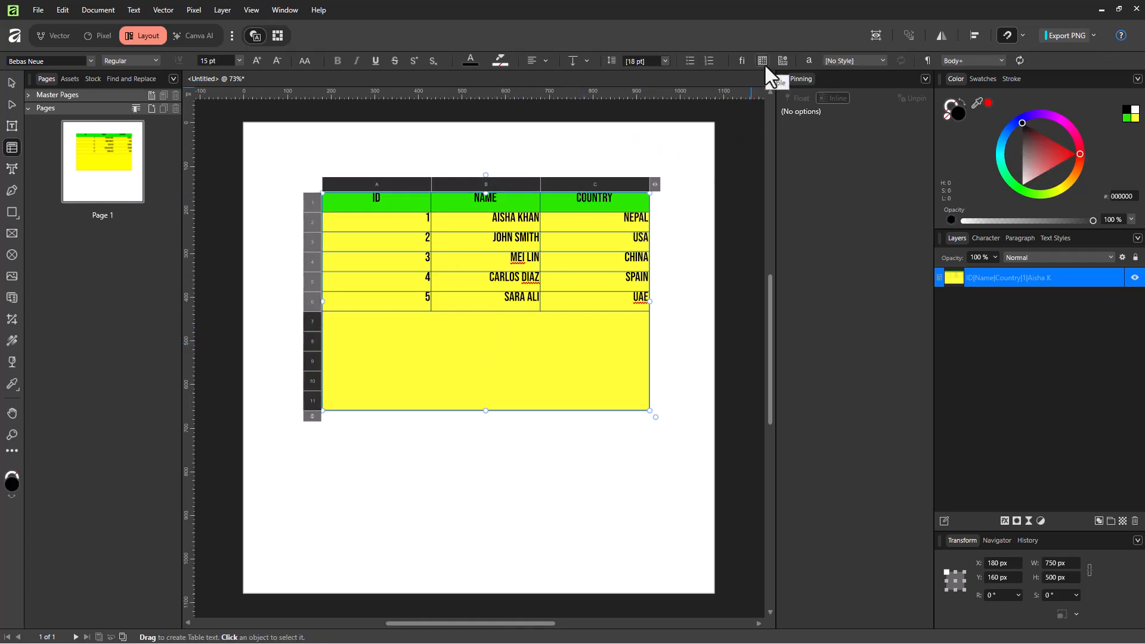
mouse_move(435, 242)
mouse_down()
mouse_move(524, 299)
mouse_move(581, 280)
mouse_up()
click(628, 60)
click(516, 307)
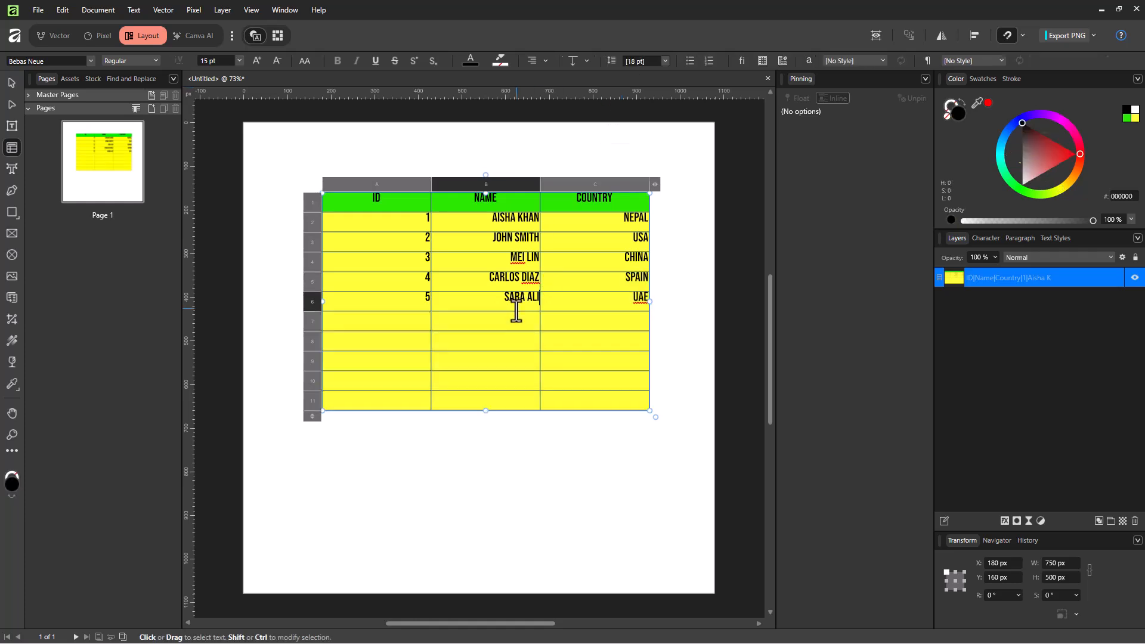
- Merge the empty cells into three blocks: column A rows 7–11, columns B–C rows 7–8, and columns B–C rows 9–11
drag(398, 323, 386, 397)
click(628, 61)
drag(548, 334, 477, 319)
click(607, 61)
drag(505, 363, 578, 382)
click(628, 61)
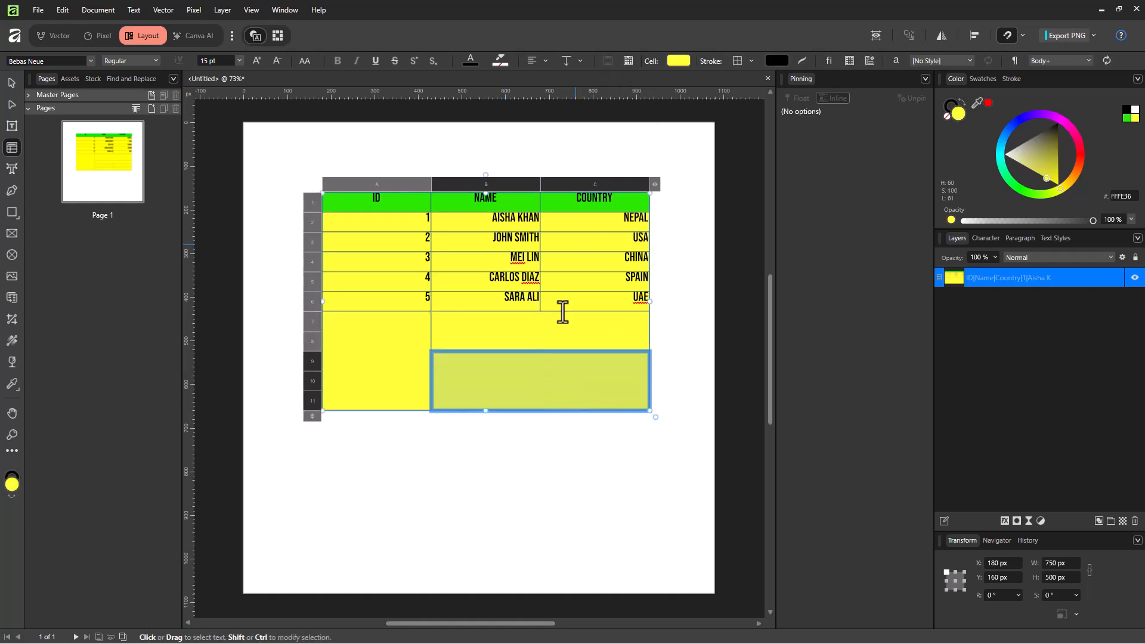
click(560, 296)
click(557, 322)
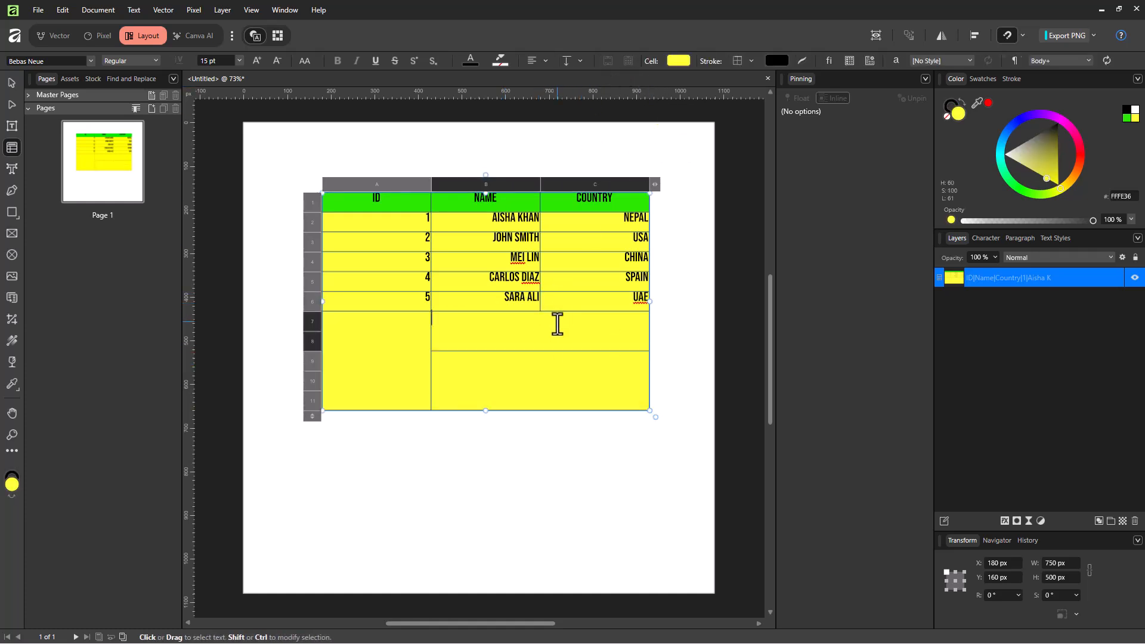
click(537, 357)
- Select the whole table, target all of its cell borders and try out a stroke colour for them
drag(536, 356, 383, 199)
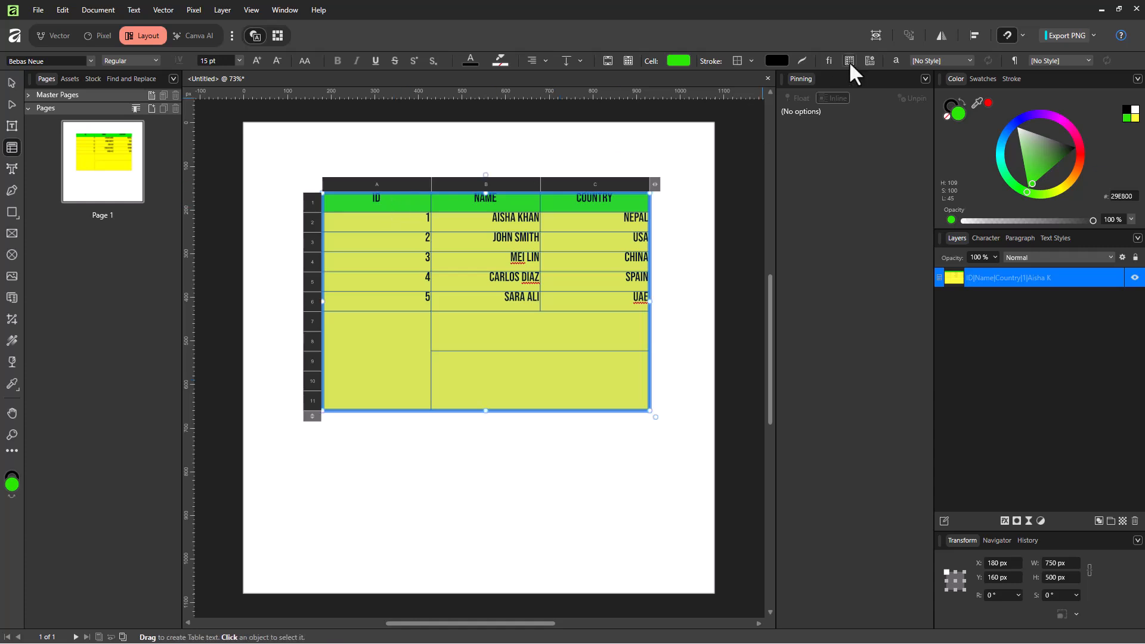
click(751, 61)
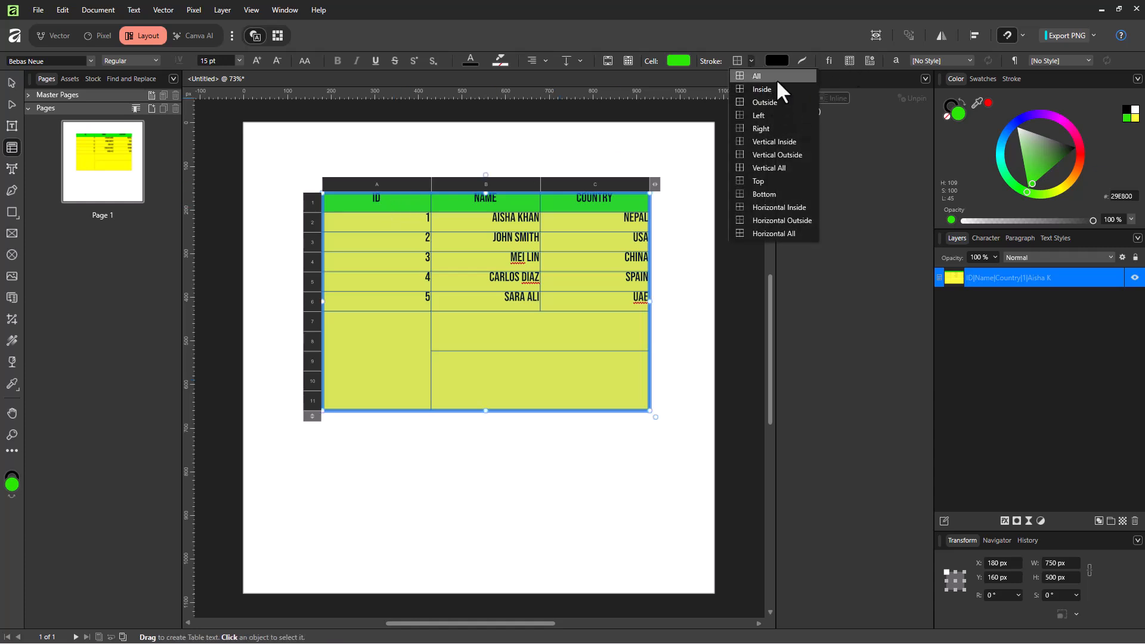
click(775, 77)
click(775, 59)
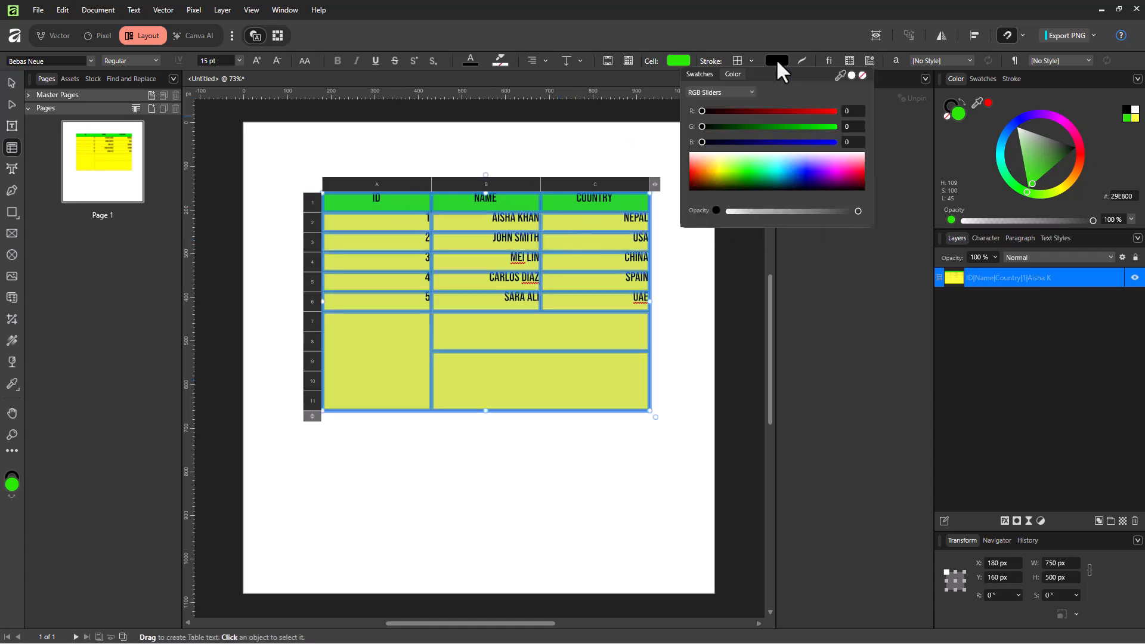
click(732, 180)
mouse_move(732, 180)
mouse_down()
mouse_move(783, 209)
mouse_move(757, 178)
mouse_move(760, 145)
mouse_move(767, 187)
mouse_move(778, 189)
mouse_move(755, 167)
mouse_up()
- Give the table frame a purple fill and a blue stroke of 7.8 pt in the table settings
click(853, 59)
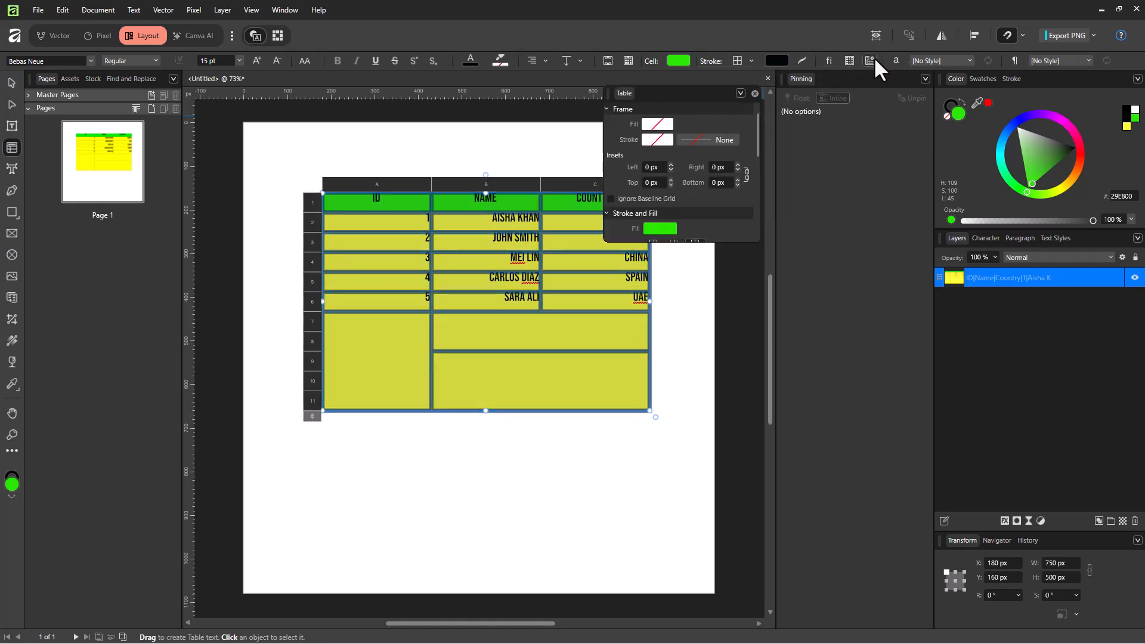
click(665, 124)
mouse_move(646, 235)
mouse_down()
mouse_move(681, 244)
mouse_move(695, 222)
mouse_move(639, 266)
mouse_move(688, 220)
mouse_move(721, 135)
mouse_up()
click(705, 123)
click(655, 139)
click(728, 139)
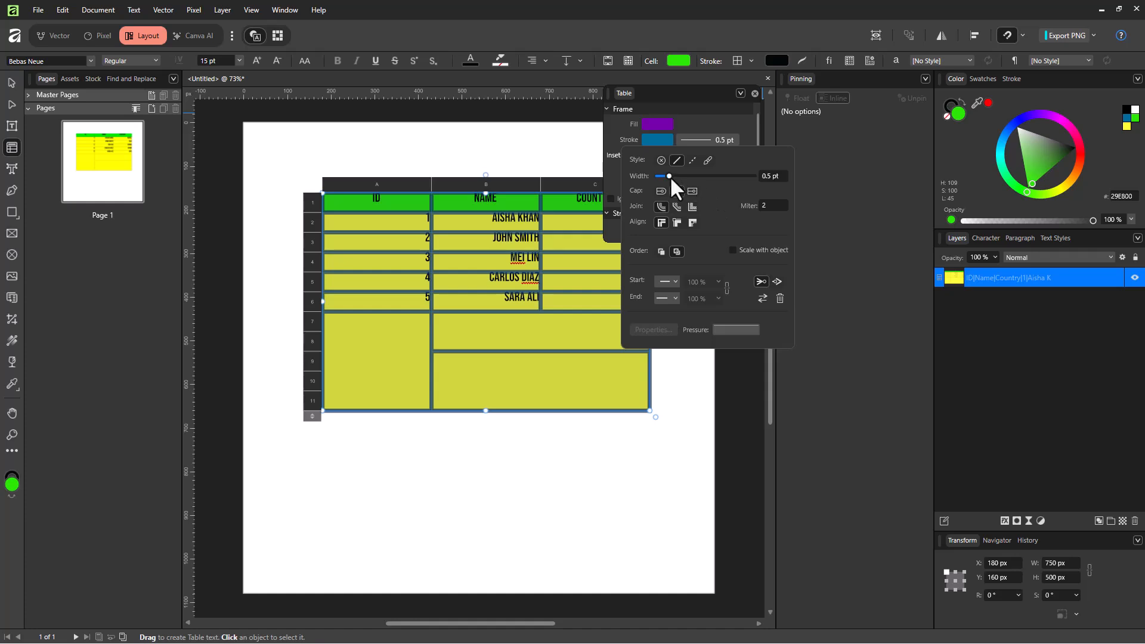
mouse_move(687, 177)
mouse_down()
mouse_move(706, 177)
mouse_move(692, 177)
mouse_up()
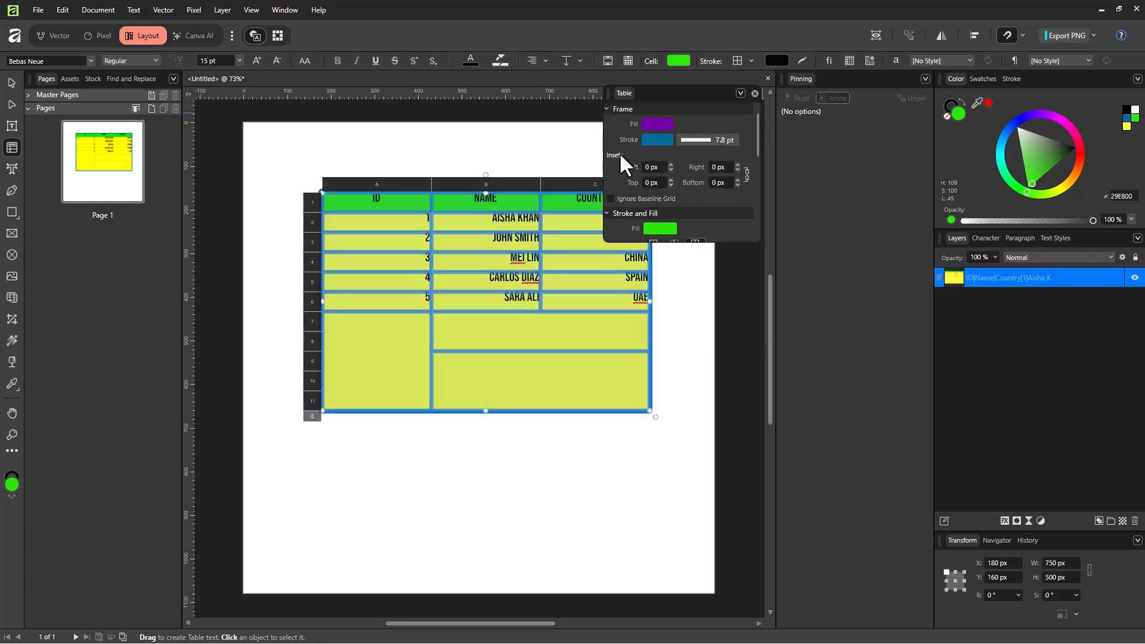
- Examine the table's cell size, insets, rotation and vertical position settings
click(608, 214)
scroll(649, 211, down, 4)
click(607, 197)
scroll(660, 188, down, 2)
scroll(650, 217, down, 3)
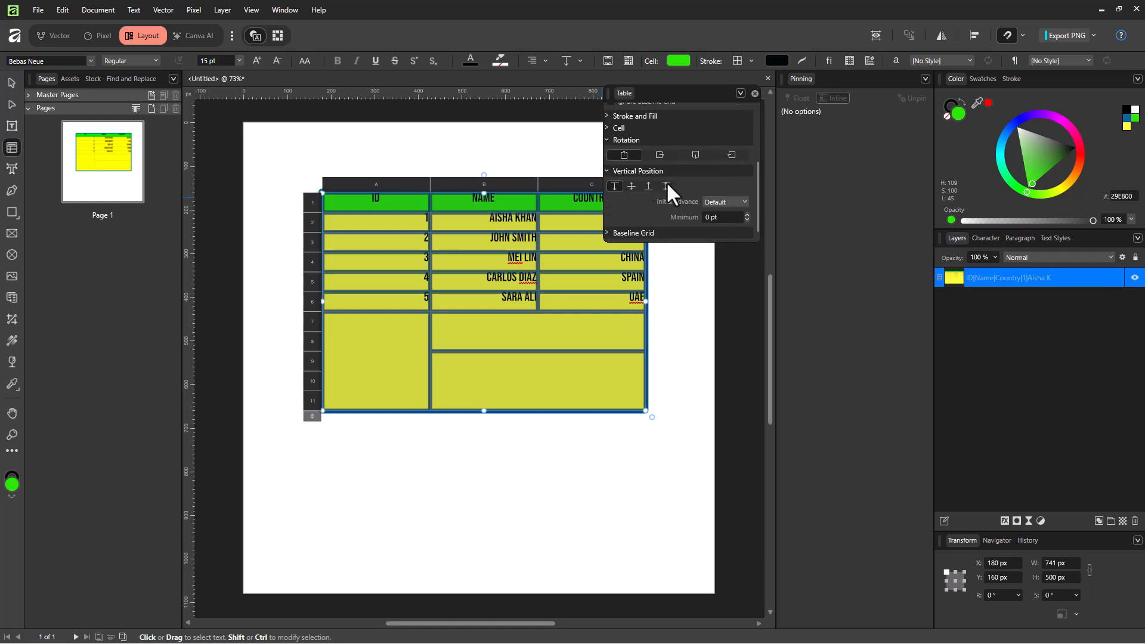
click(612, 128)
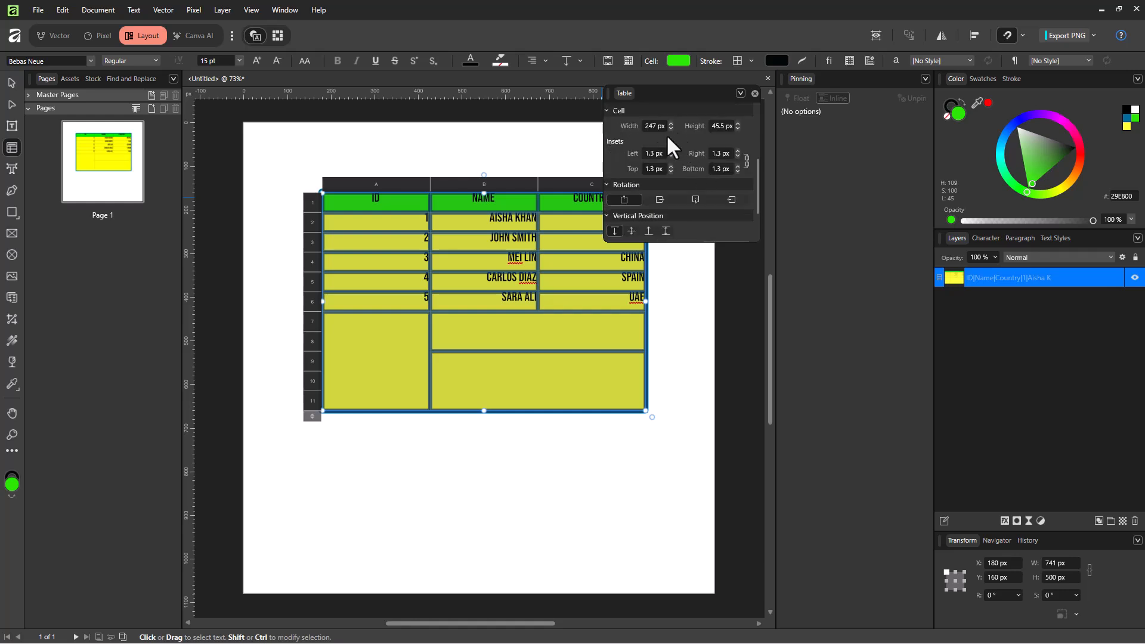
scroll(679, 150, down, 4)
scroll(674, 153, up, 5)
scroll(687, 167, down, 4)
- Set the stroke width of all cell borders in the table to 1.7 pt
click(607, 214)
scroll(632, 203, down, 4)
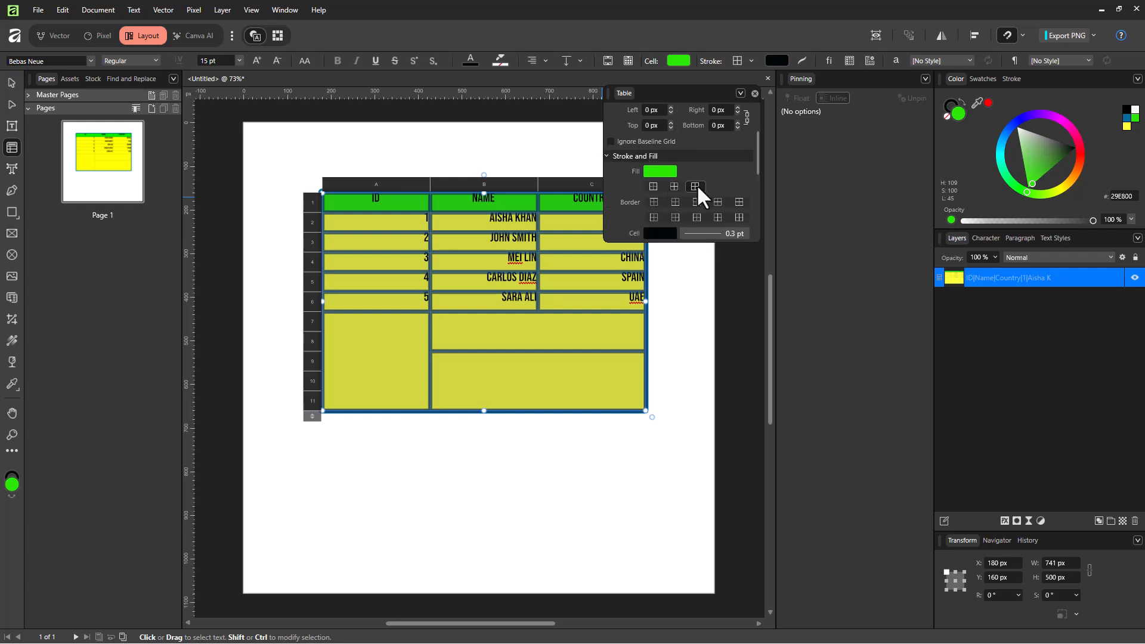
click(711, 234)
mouse_move(673, 270)
mouse_down()
mouse_move(703, 270)
mouse_move(687, 270)
mouse_up()
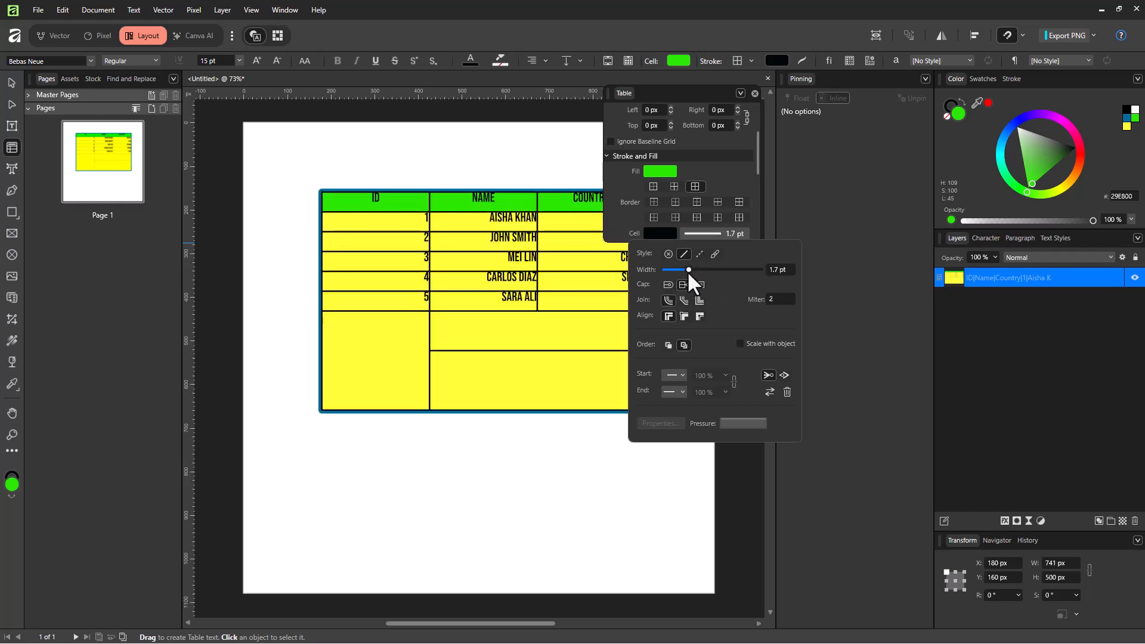
click(556, 275)
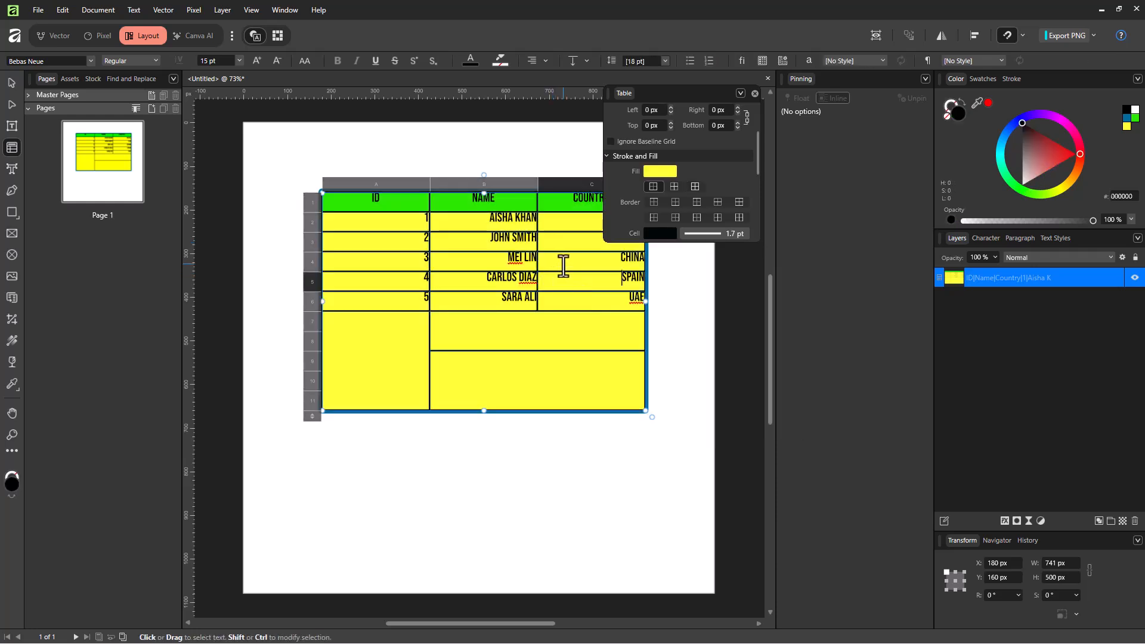
- Enlarge the table settings and select the name and country cells of the five data rows
mouse_move(724, 241)
mouse_down()
mouse_move(733, 306)
mouse_move(743, 299)
mouse_up()
click(735, 233)
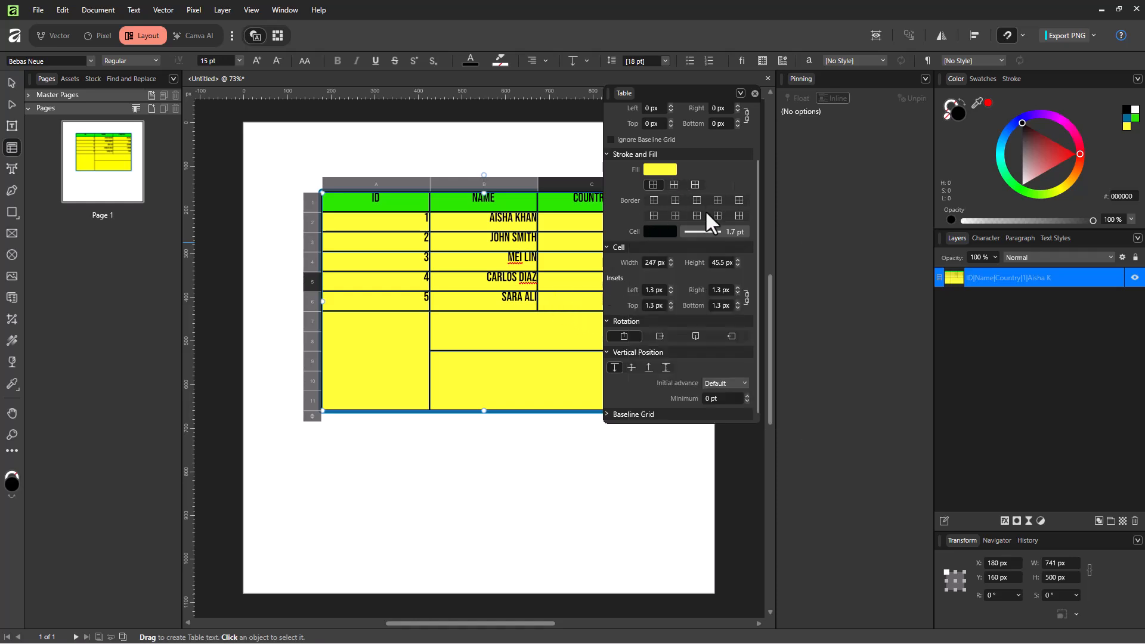
drag(528, 227, 580, 313)
click(542, 290)
drag(519, 217, 577, 303)
- Target only the inner borders of the selected name and country cells and set their stroke width to 0.3 pt
click(654, 199)
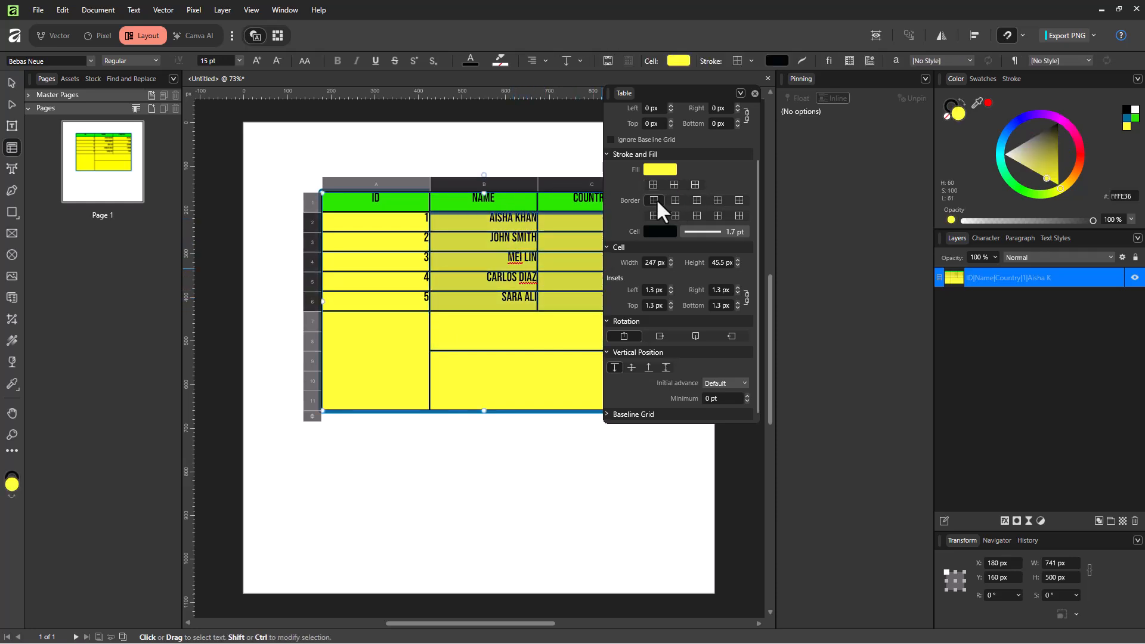
click(674, 201)
click(674, 213)
click(653, 216)
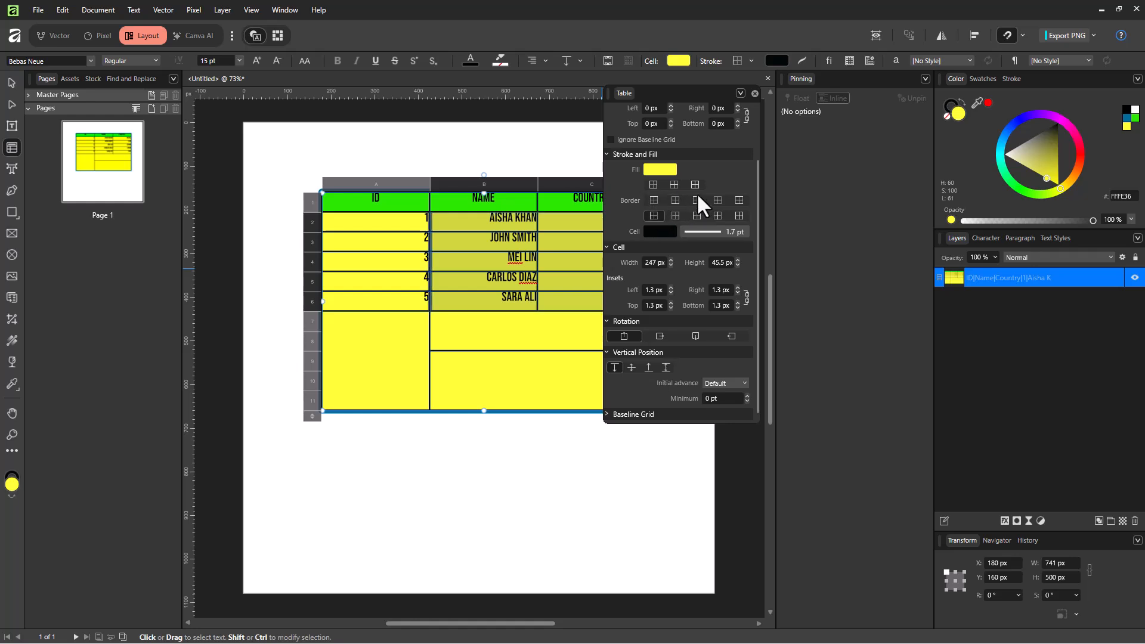
click(672, 184)
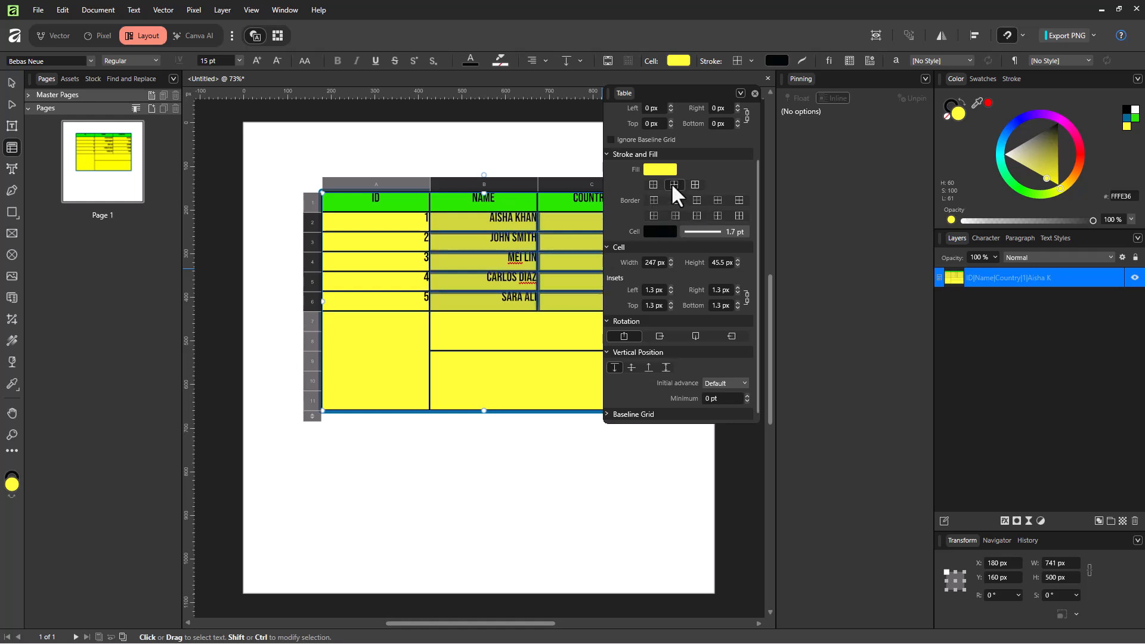
click(734, 233)
click(686, 268)
drag(653, 274, 644, 276)
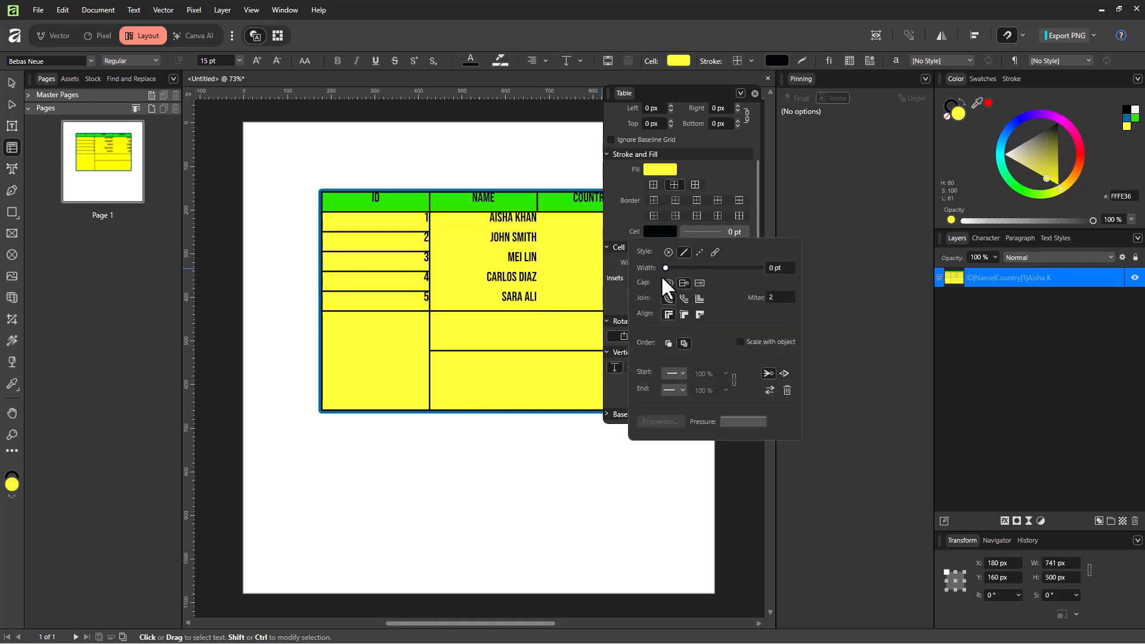
drag(664, 274, 670, 274)
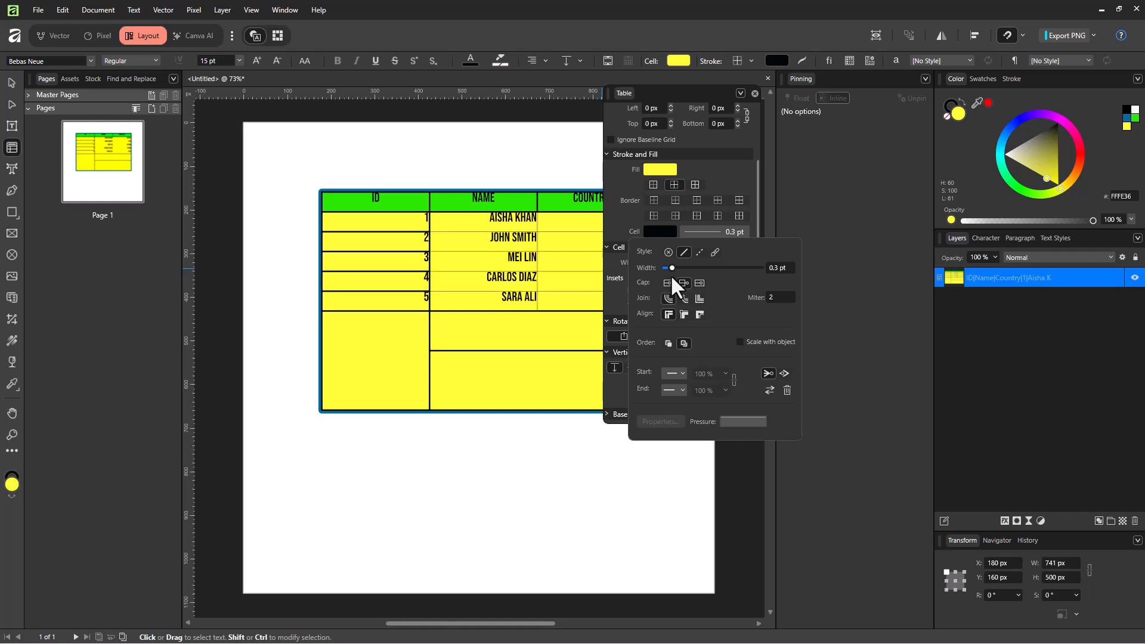
click(531, 242)
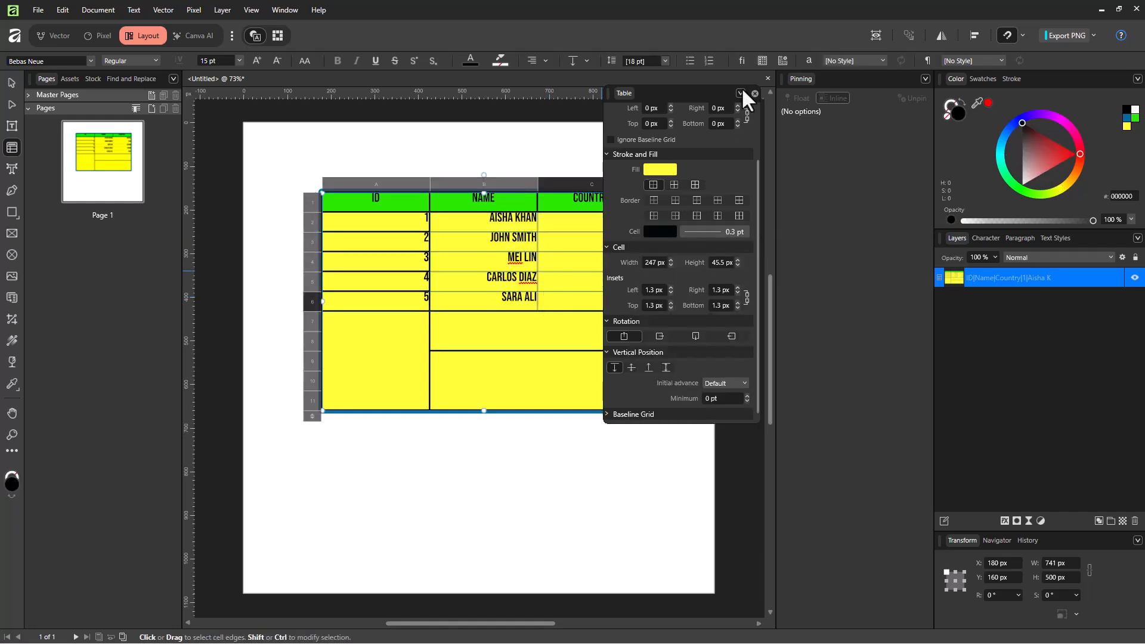
- Close the table settings and deselect the table
click(754, 93)
click(598, 243)
click(12, 83)
click(337, 176)
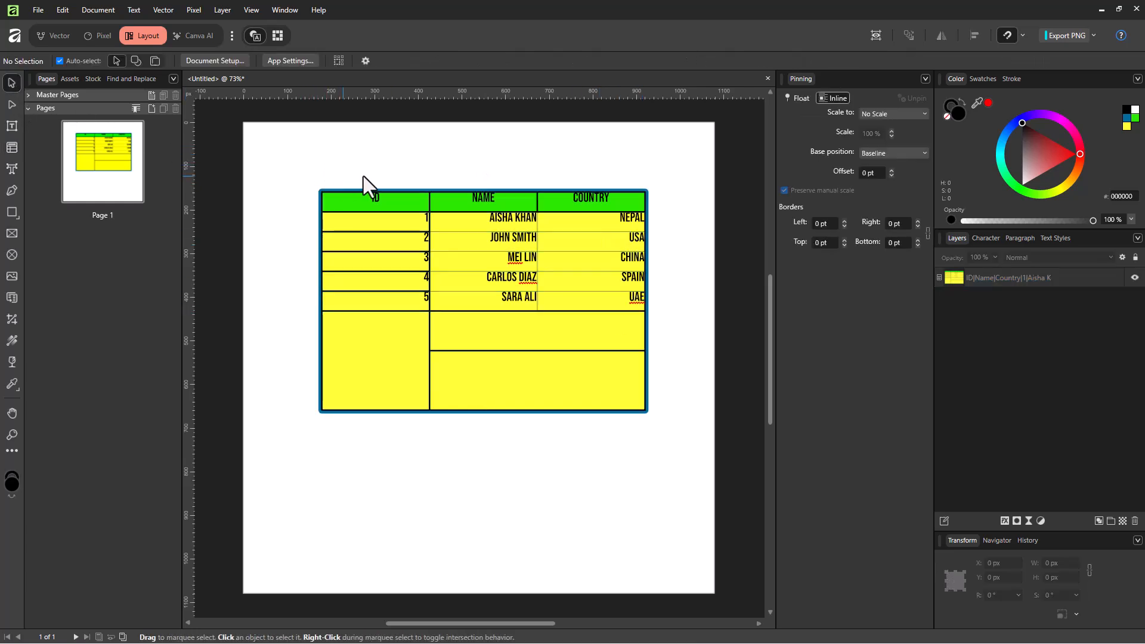
- Centre the text horizontally and vertically in all cells of the header row and the five data rows
double_click(605, 307)
drag(590, 301, 394, 209)
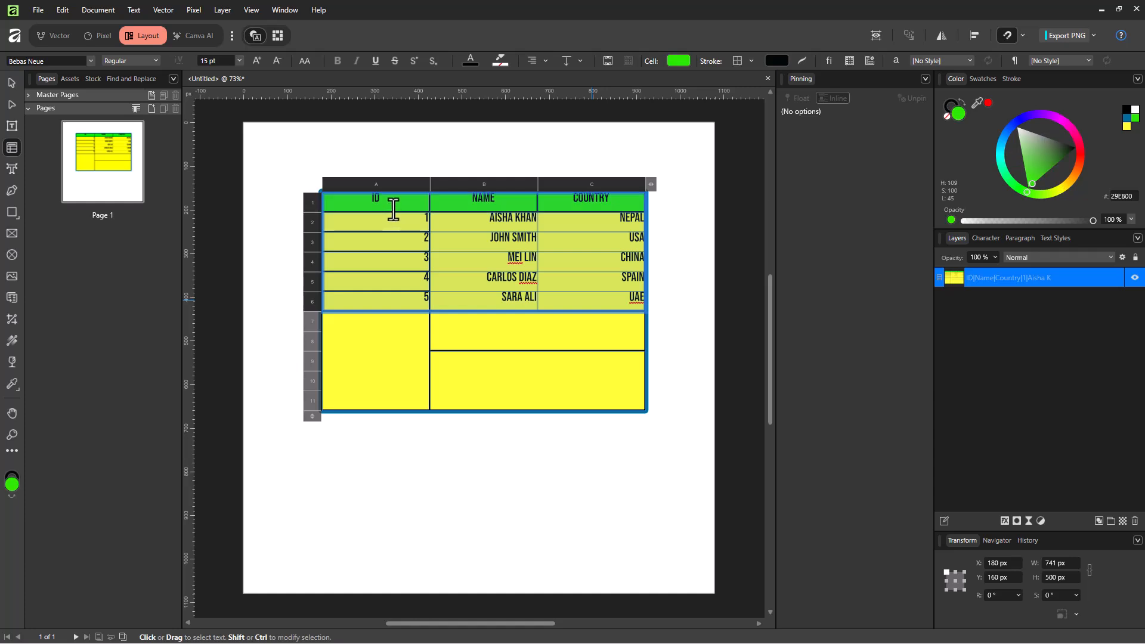
click(537, 59)
click(537, 59)
click(545, 60)
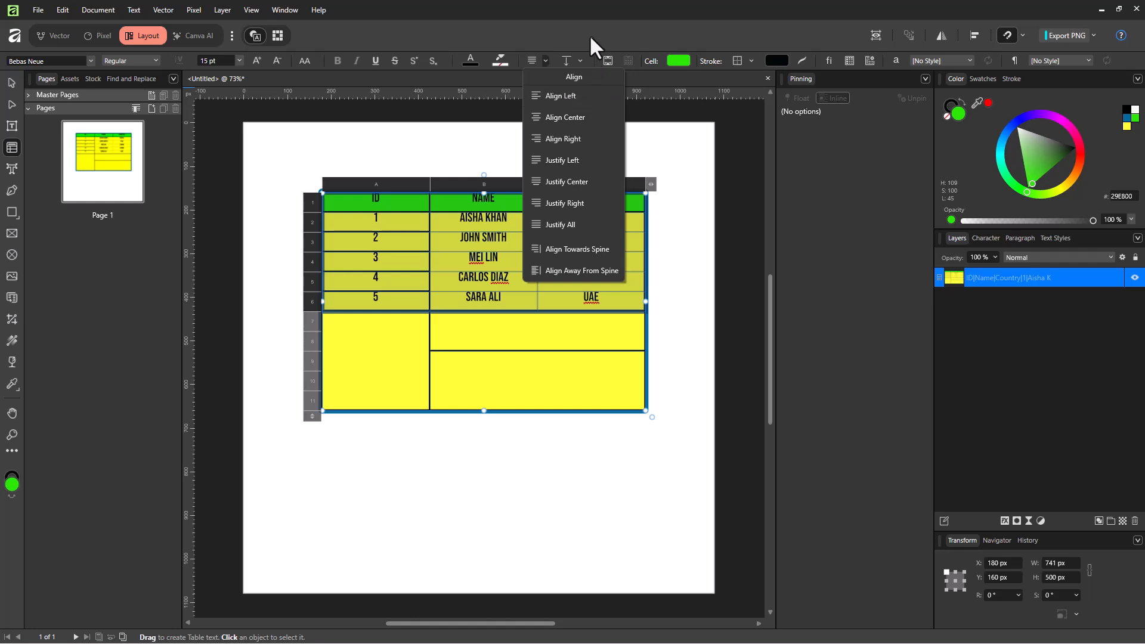
click(569, 60)
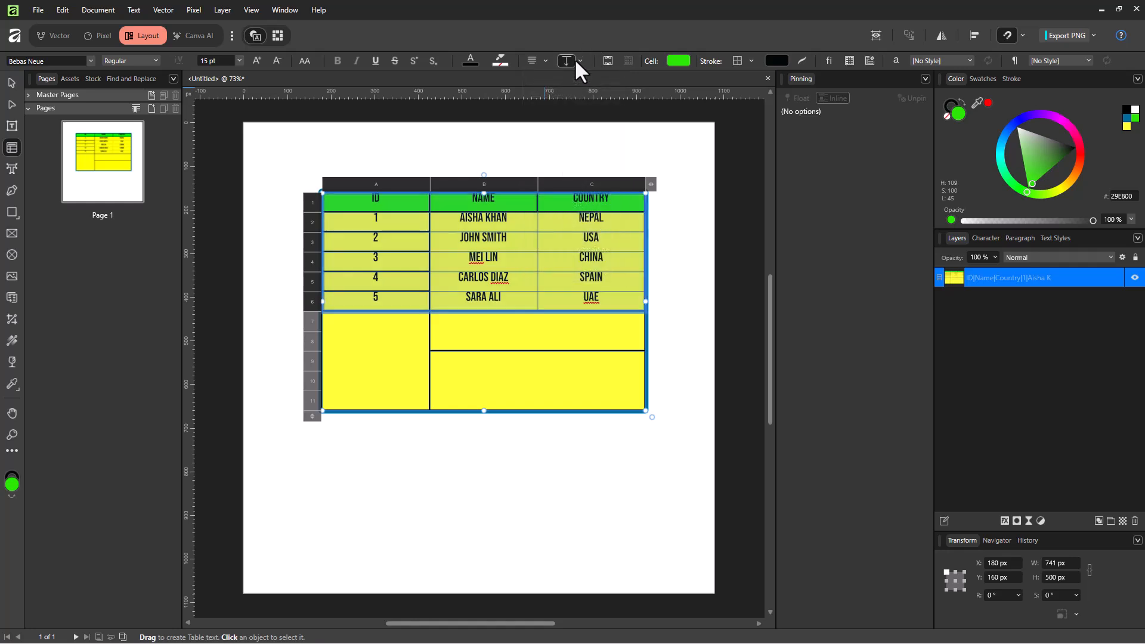
click(517, 340)
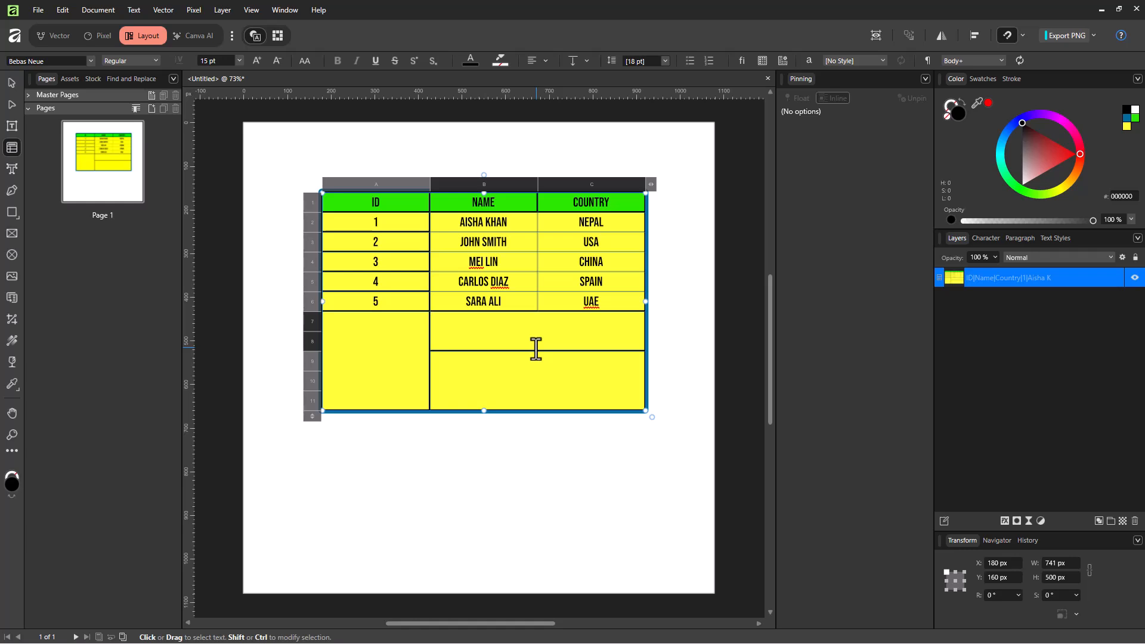
click(619, 300)
right_click(620, 303)
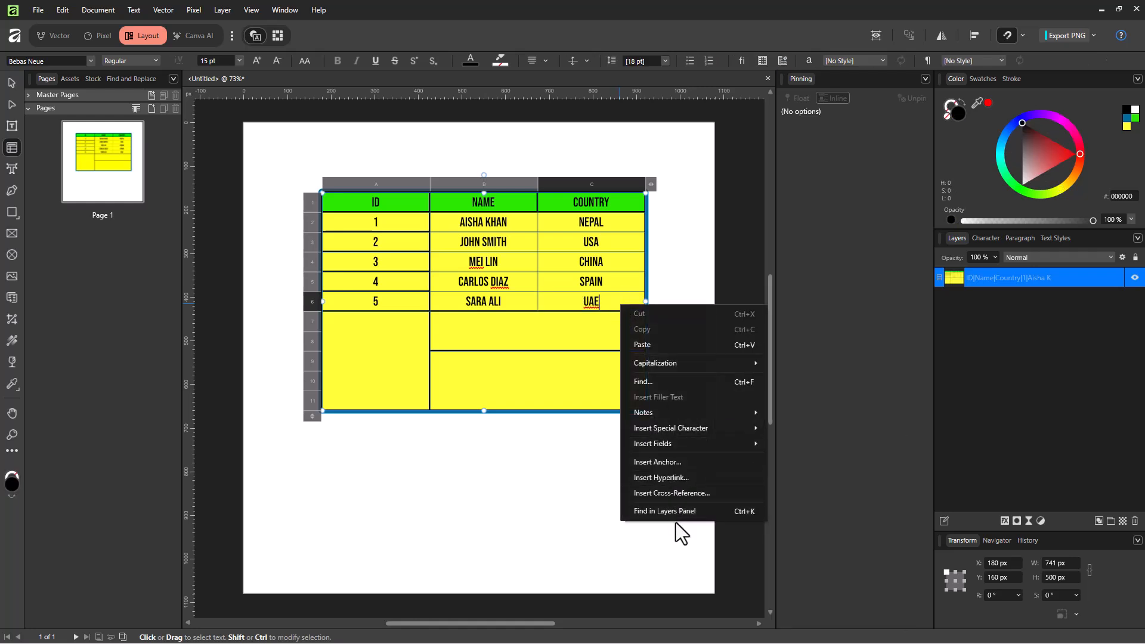
click(550, 347)
key(Escape)
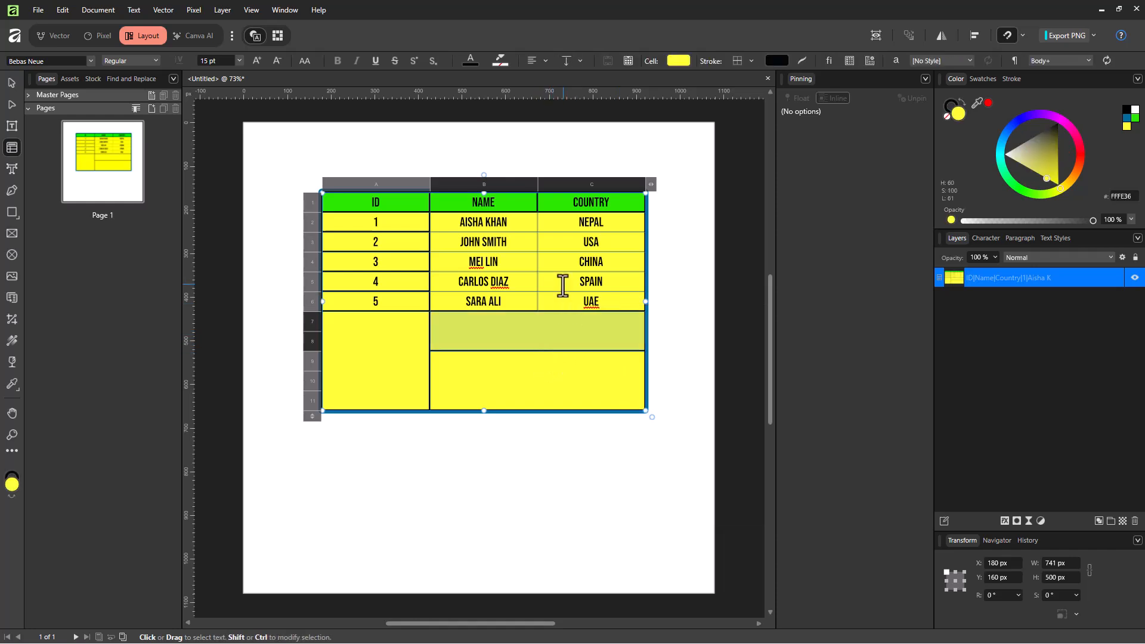
click(563, 285)
click(593, 243)
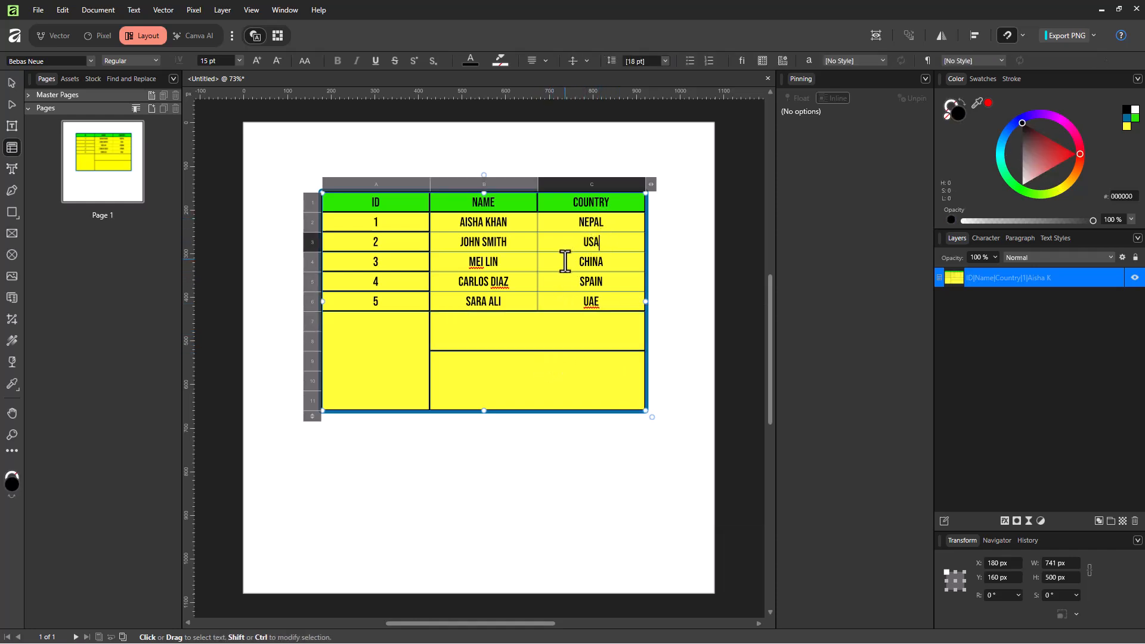
- Insert a new column after the Country column, working from the SPAIN cell
click(620, 278)
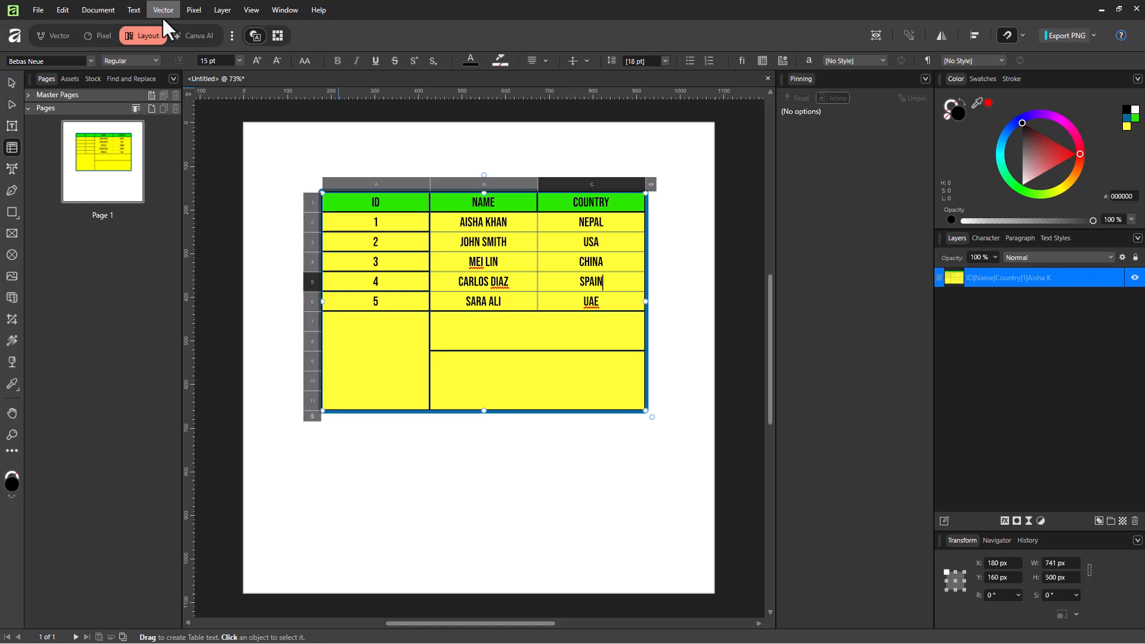
click(136, 10)
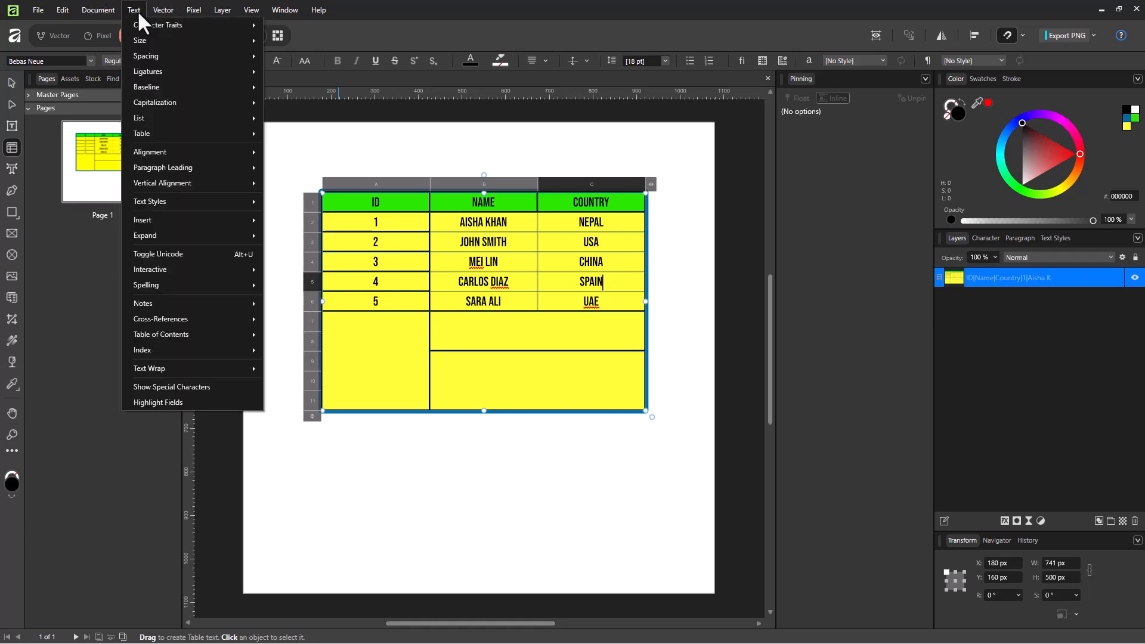
mouse_move(167, 134)
click(349, 134)
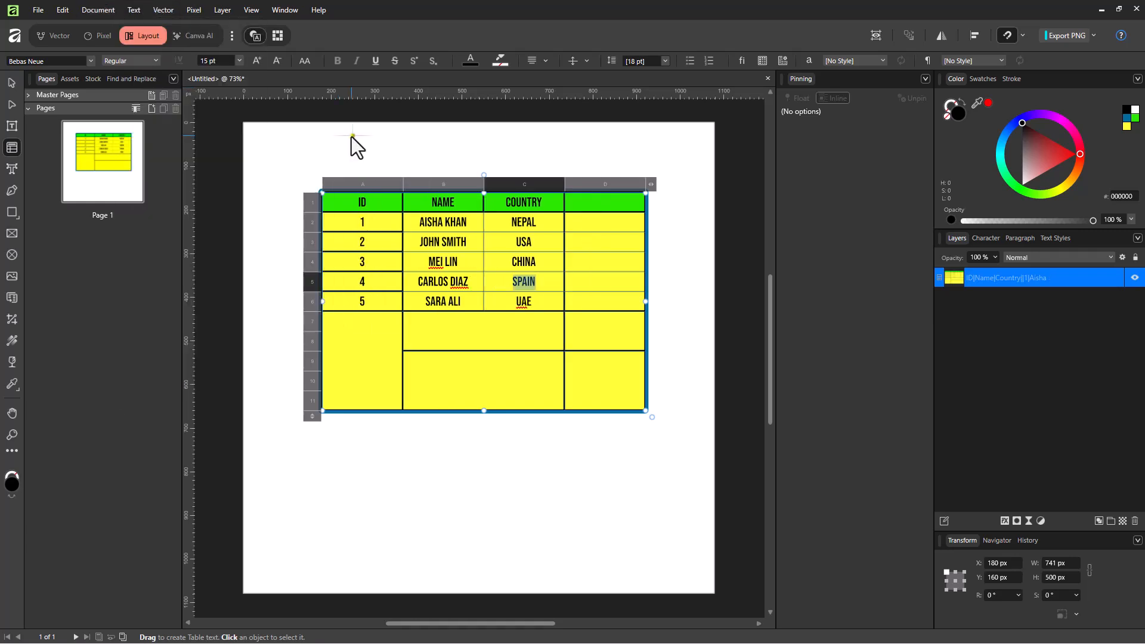
- Delete the Country column from the table
click(131, 8)
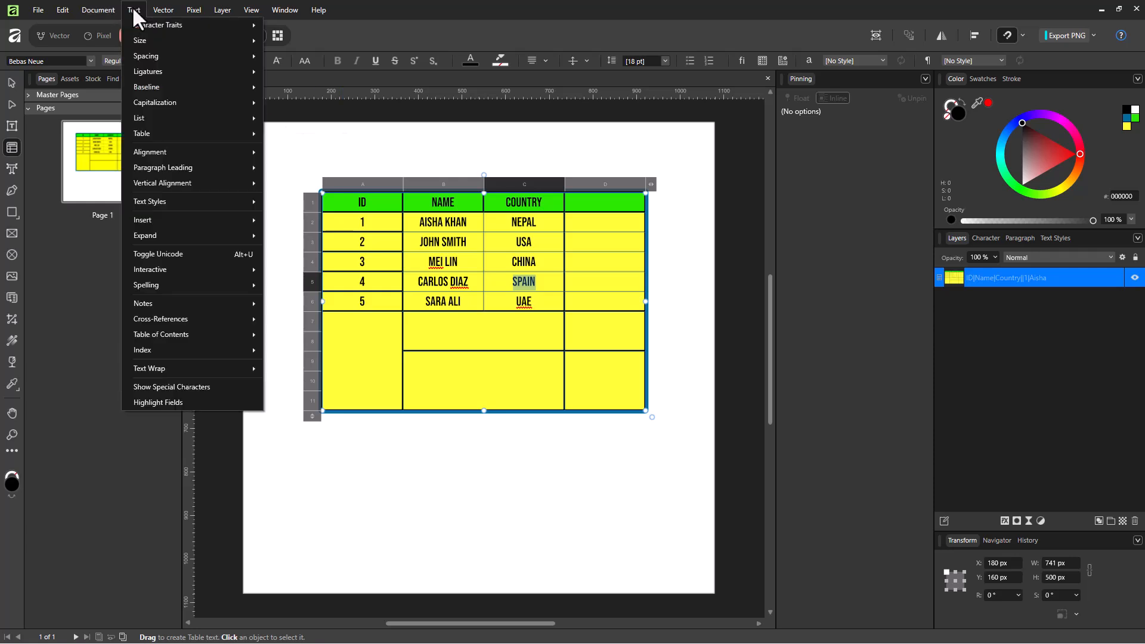
mouse_move(141, 133)
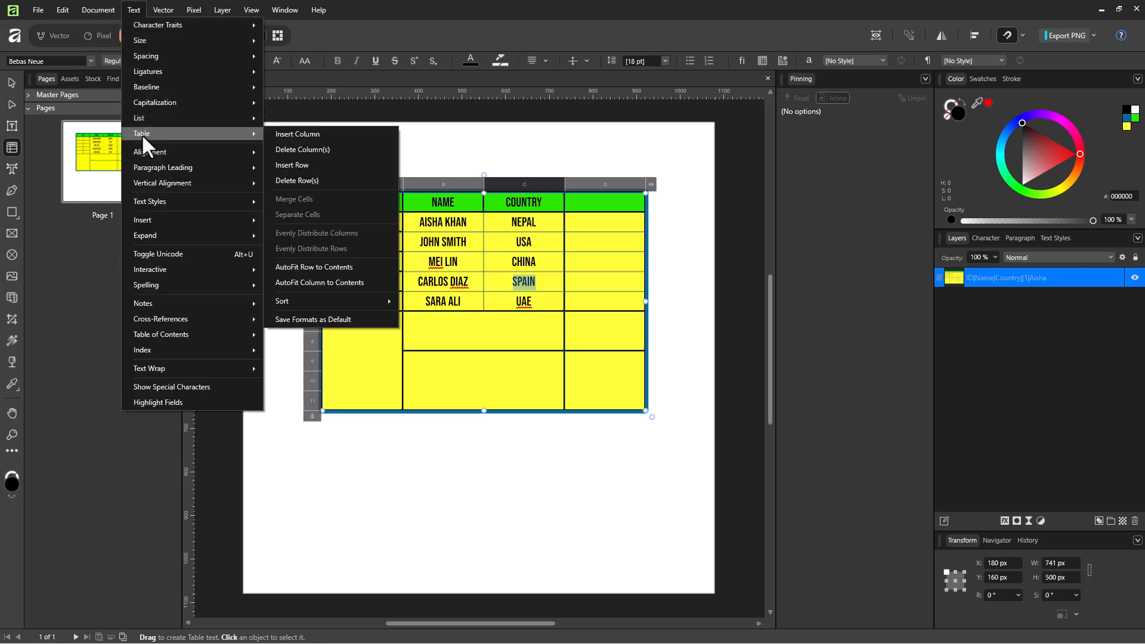
click(331, 148)
- Try deleting the rows spanned by the empty third-column cells in rows 1 to 8, and undo the deletion
drag(568, 204, 591, 262)
shift+click(569, 342)
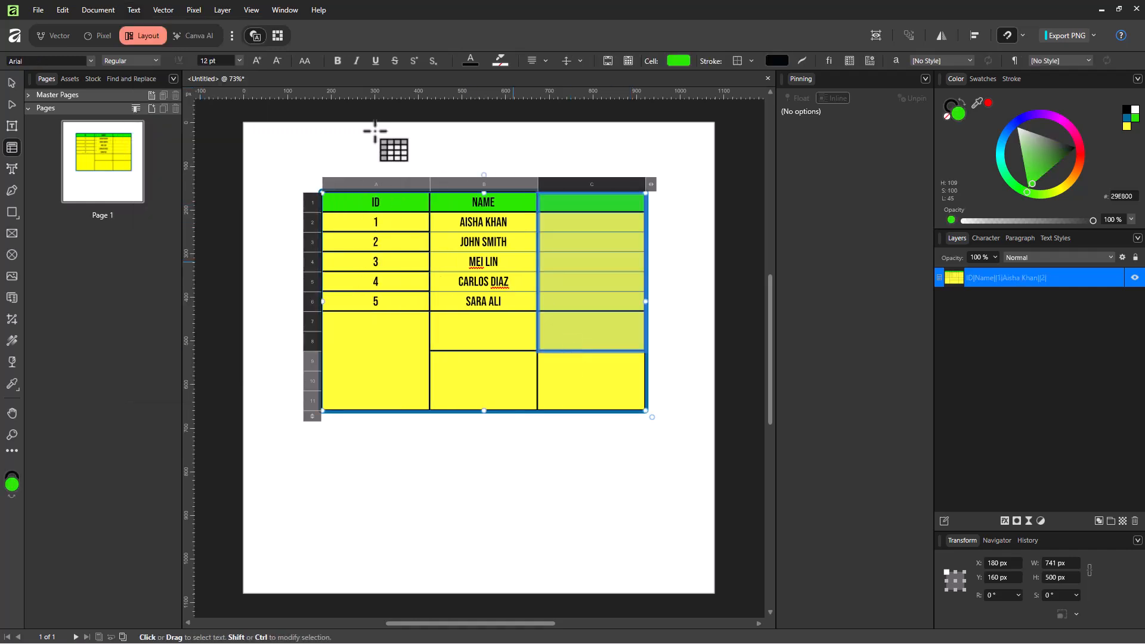
click(113, 8)
click(132, 8)
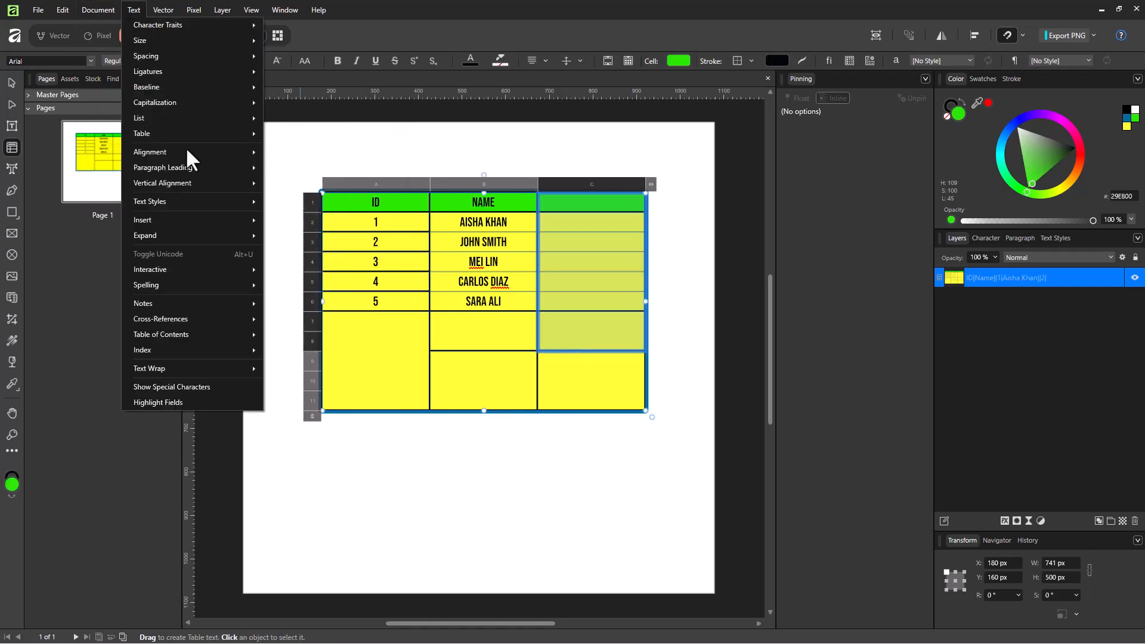
mouse_move(187, 133)
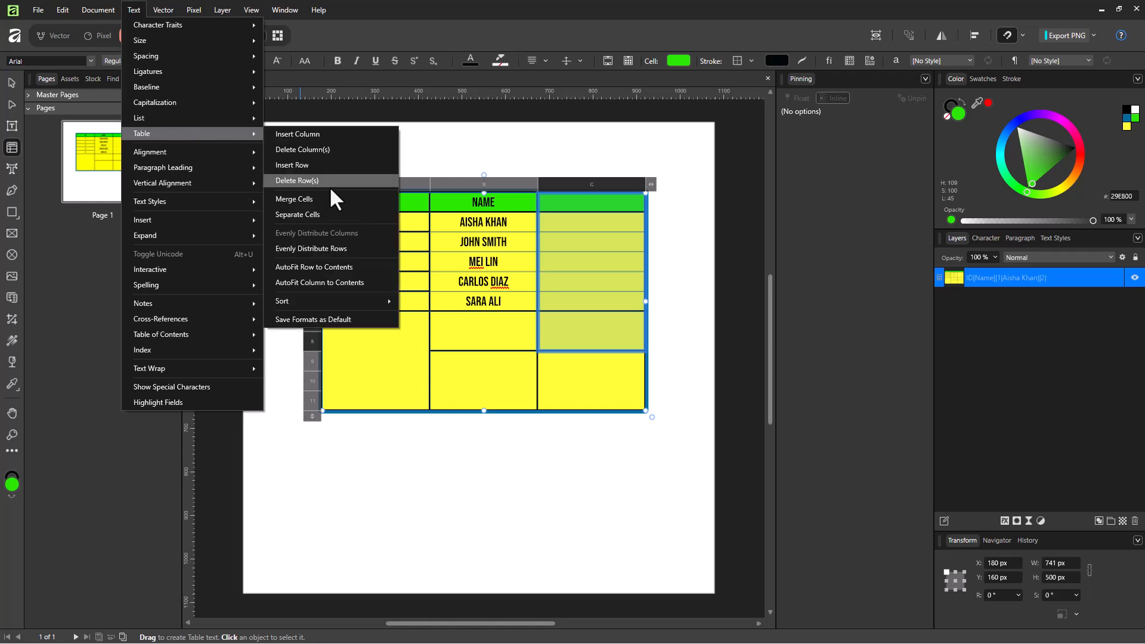
click(333, 181)
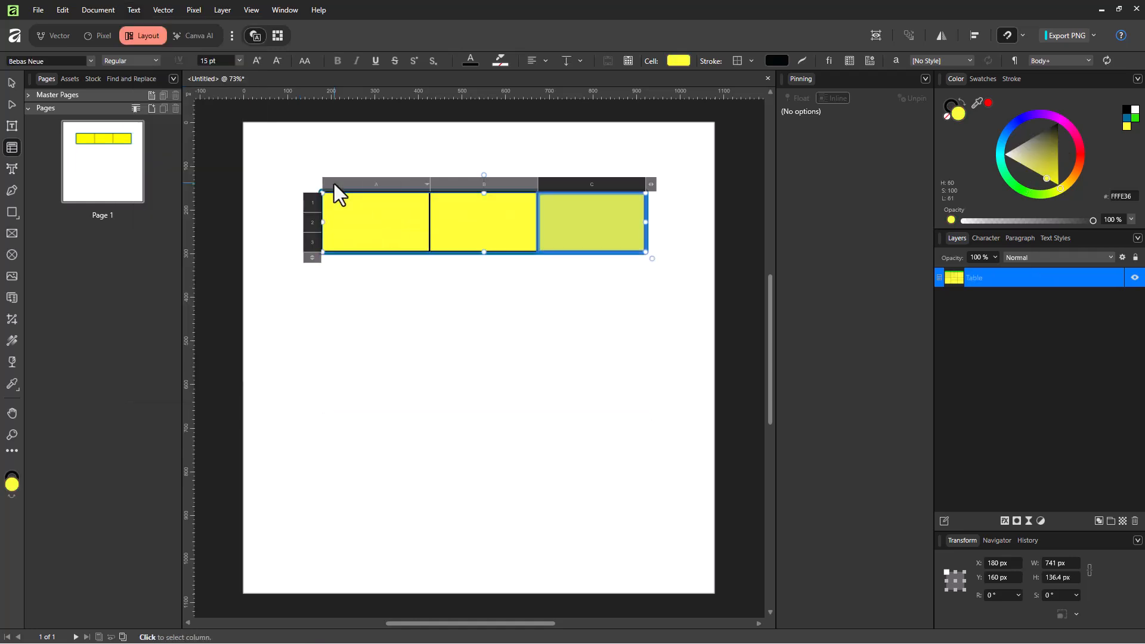
key(ctrl+z)
click(582, 264)
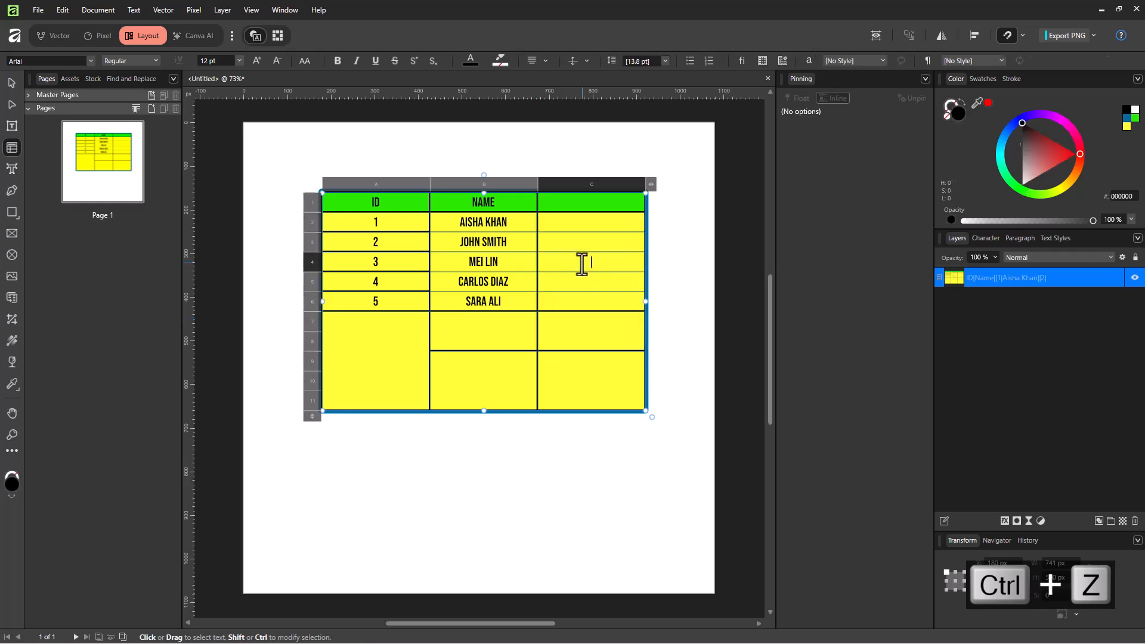
- Delete the empty rows 7 to 11 below the data rows
drag(565, 361, 403, 332)
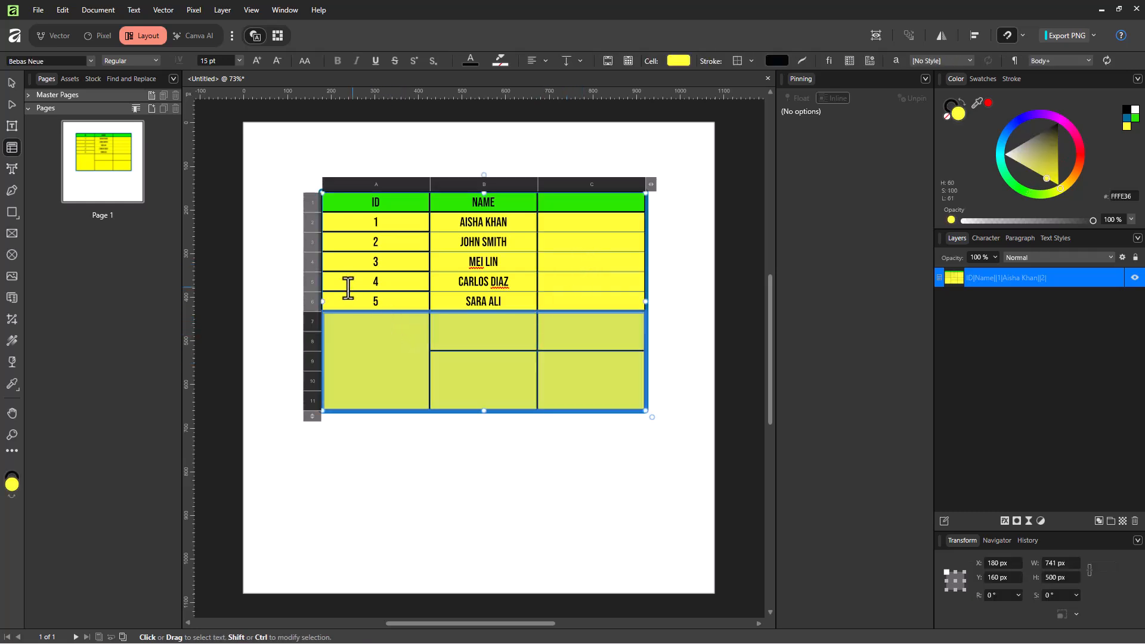
click(113, 10)
mouse_move(136, 12)
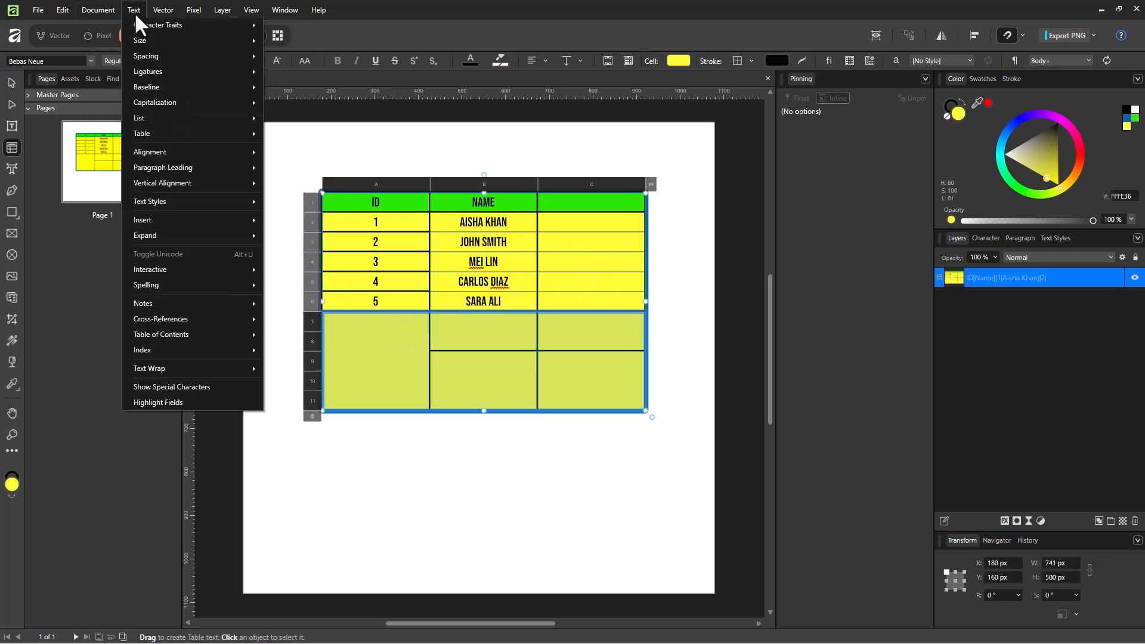
mouse_move(153, 135)
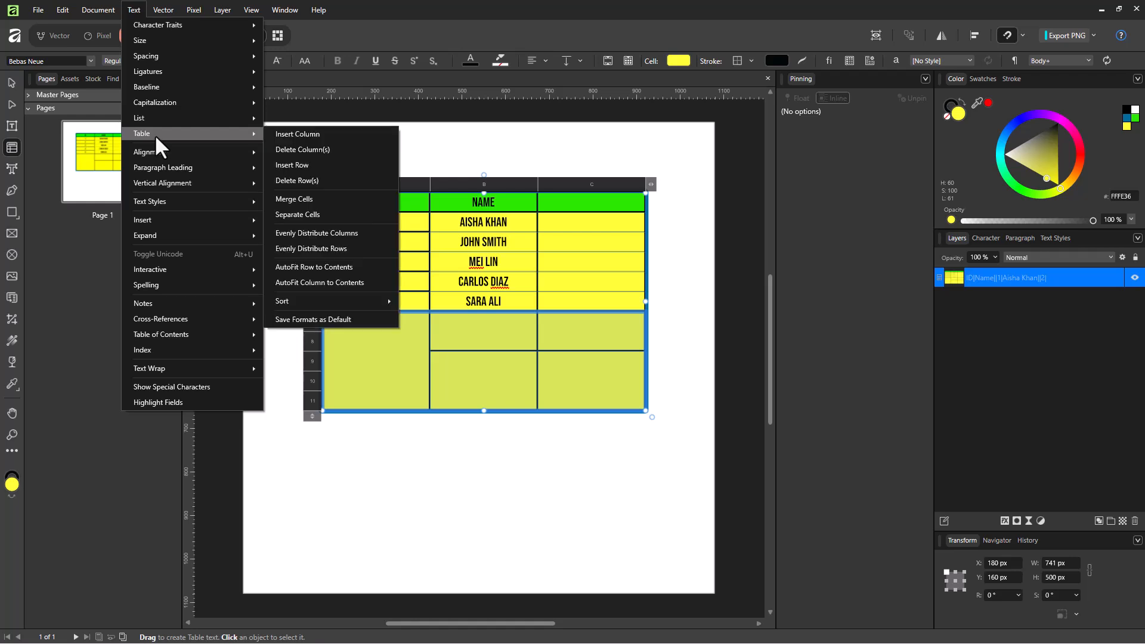
click(325, 181)
click(590, 260)
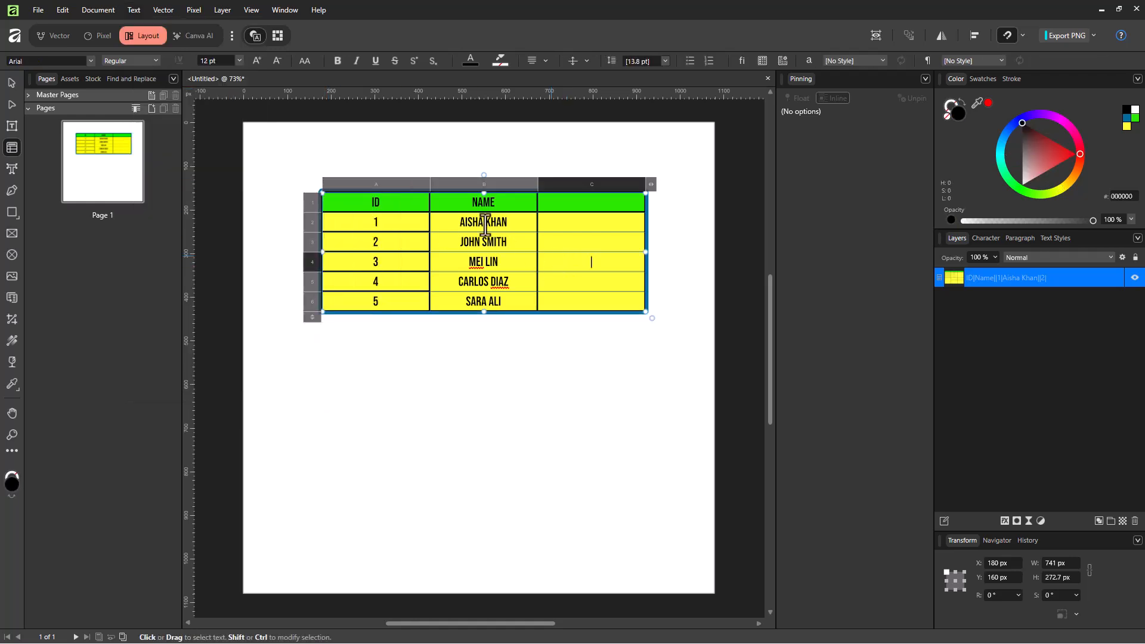
- Merge the empty third-column cells of rows 2 to 6 into one cell
click(134, 10)
mouse_move(181, 134)
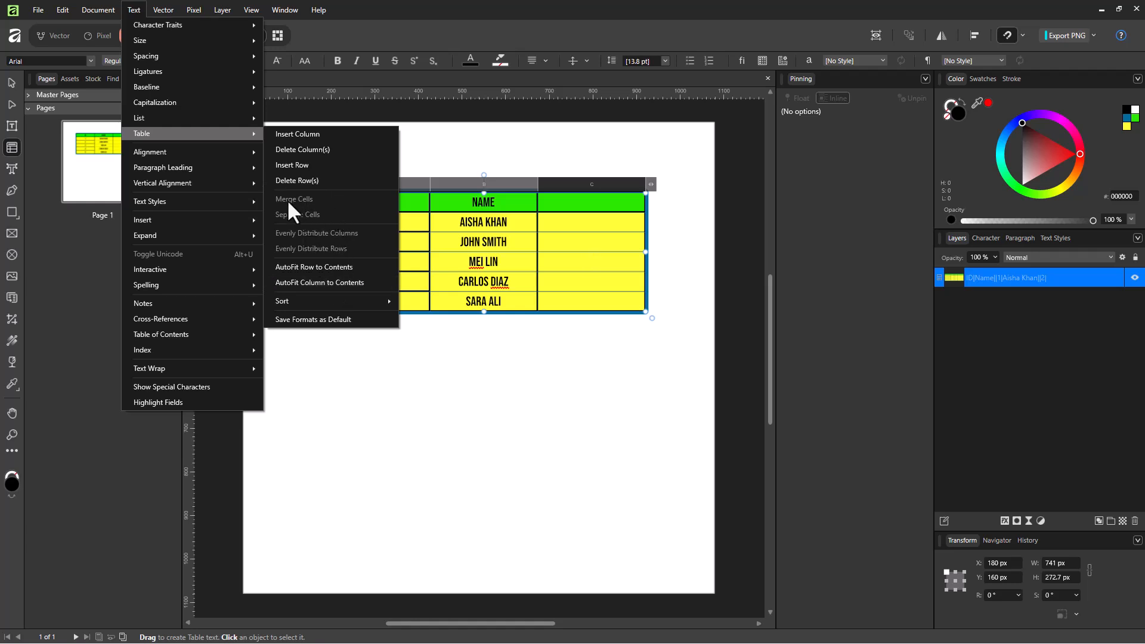
click(566, 282)
drag(576, 224, 568, 303)
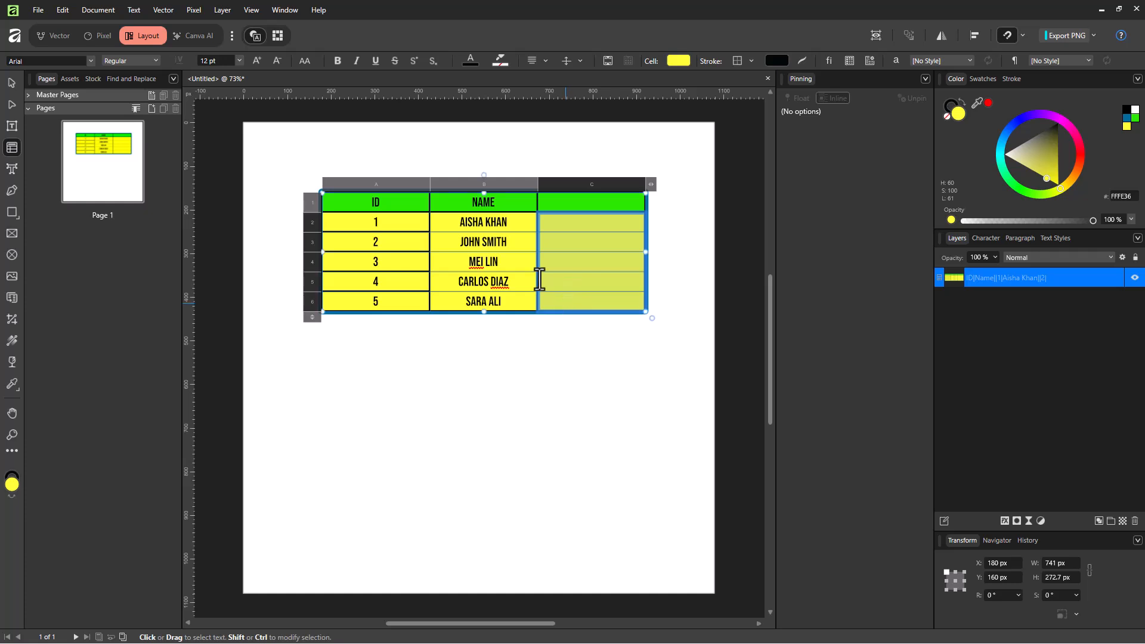
click(127, 9)
mouse_move(160, 133)
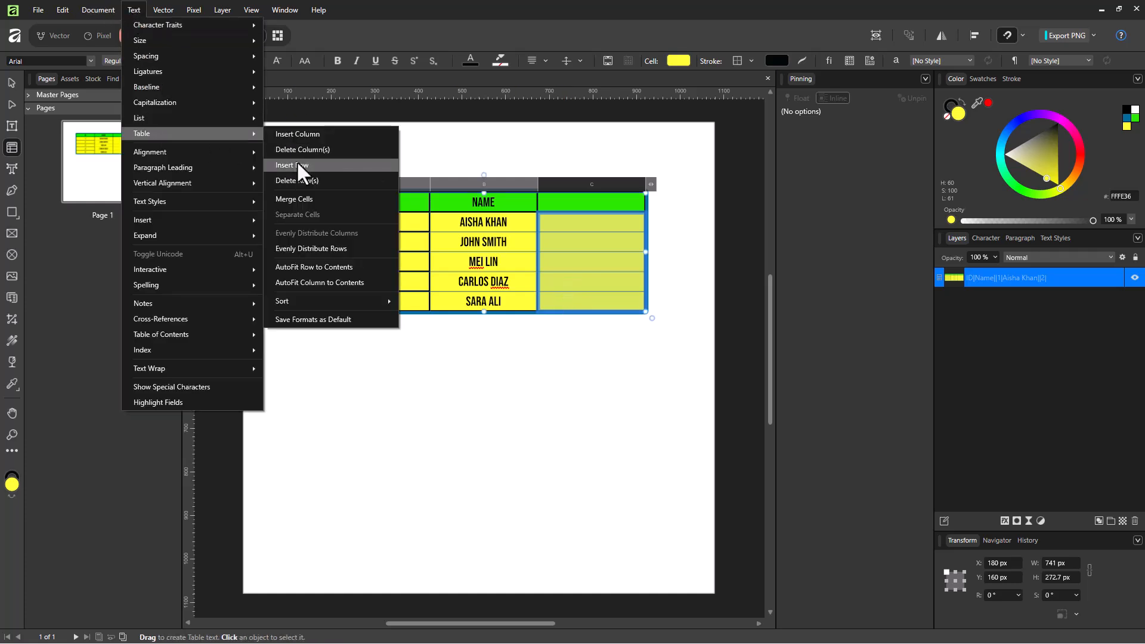
click(309, 200)
click(568, 249)
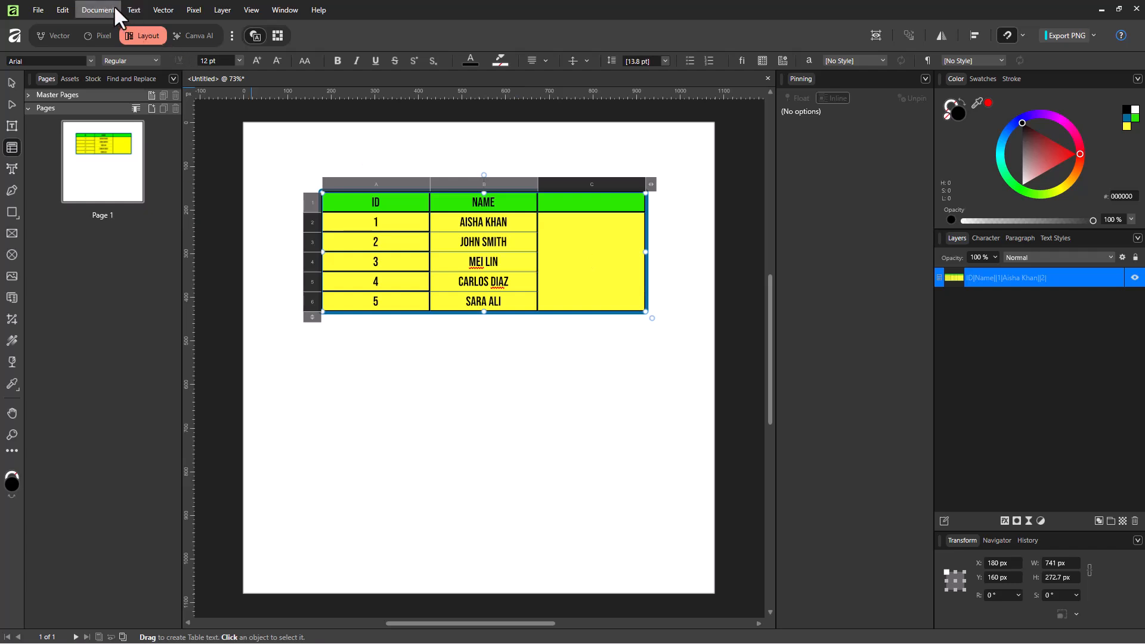
- Separate the merged third-column cell back into individual cells
click(130, 9)
mouse_move(150, 133)
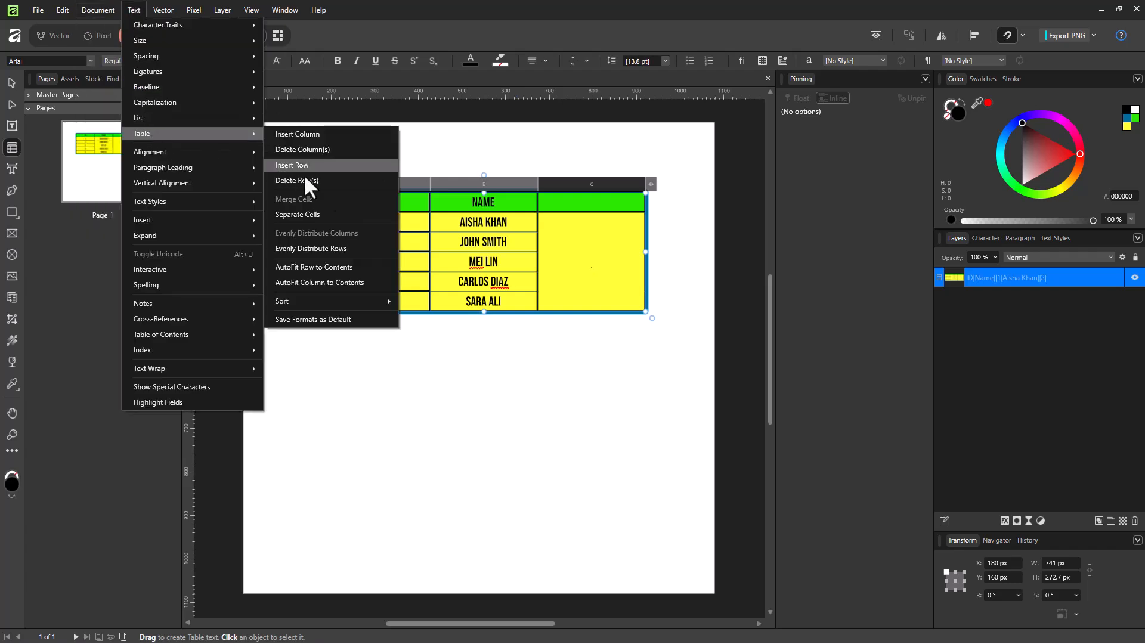
click(338, 216)
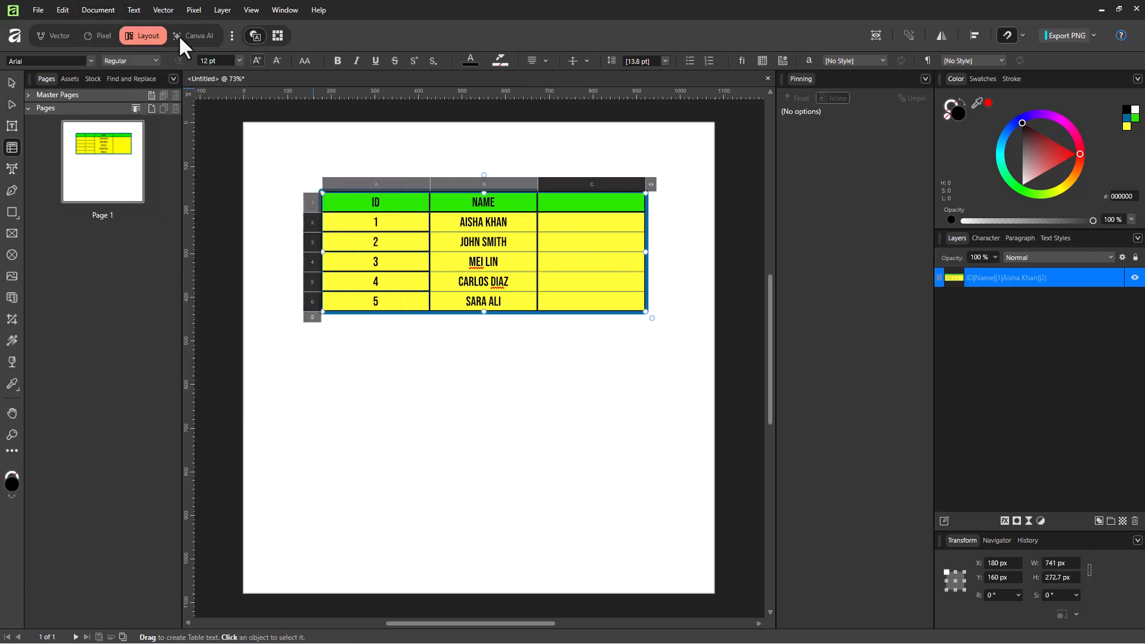
- Distribute the table's rows evenly
click(128, 8)
click(132, 9)
click(134, 8)
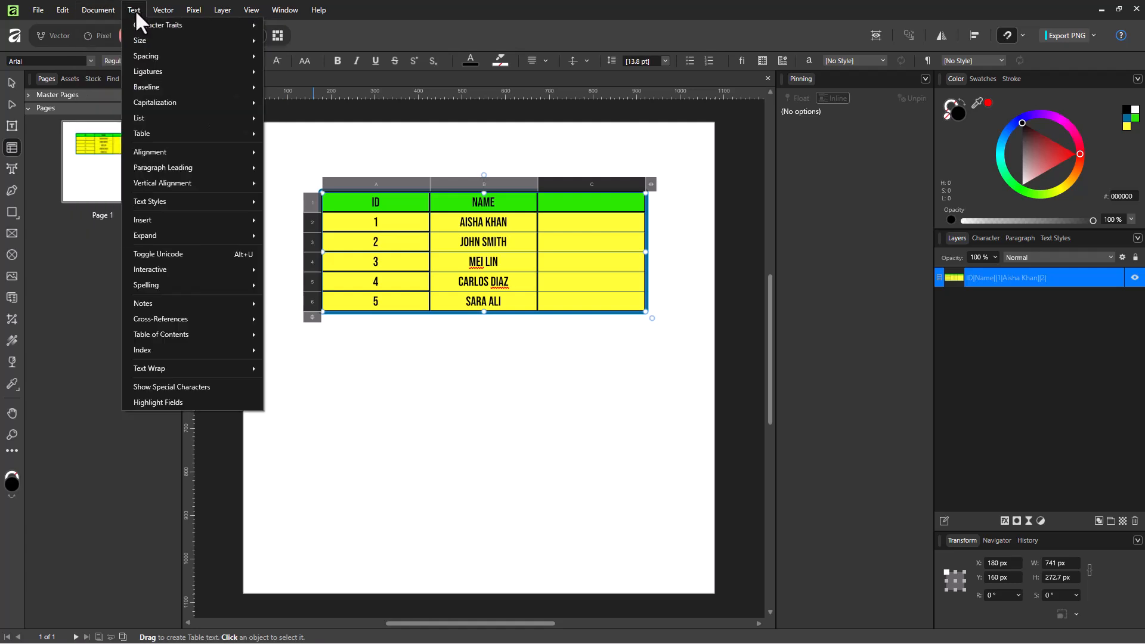
mouse_move(170, 132)
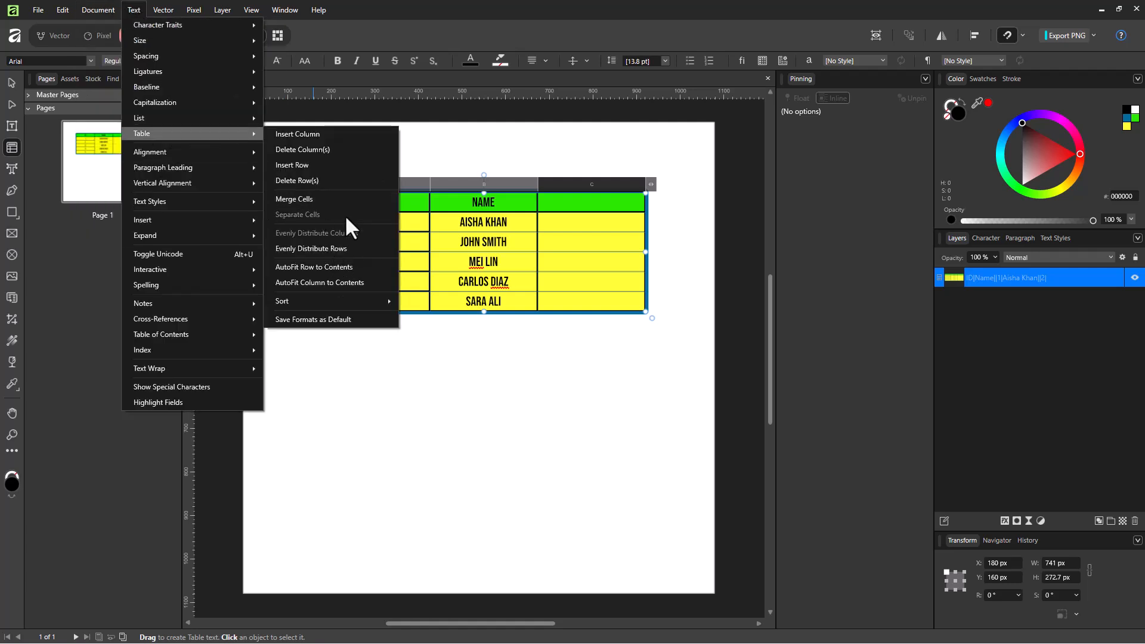
click(353, 248)
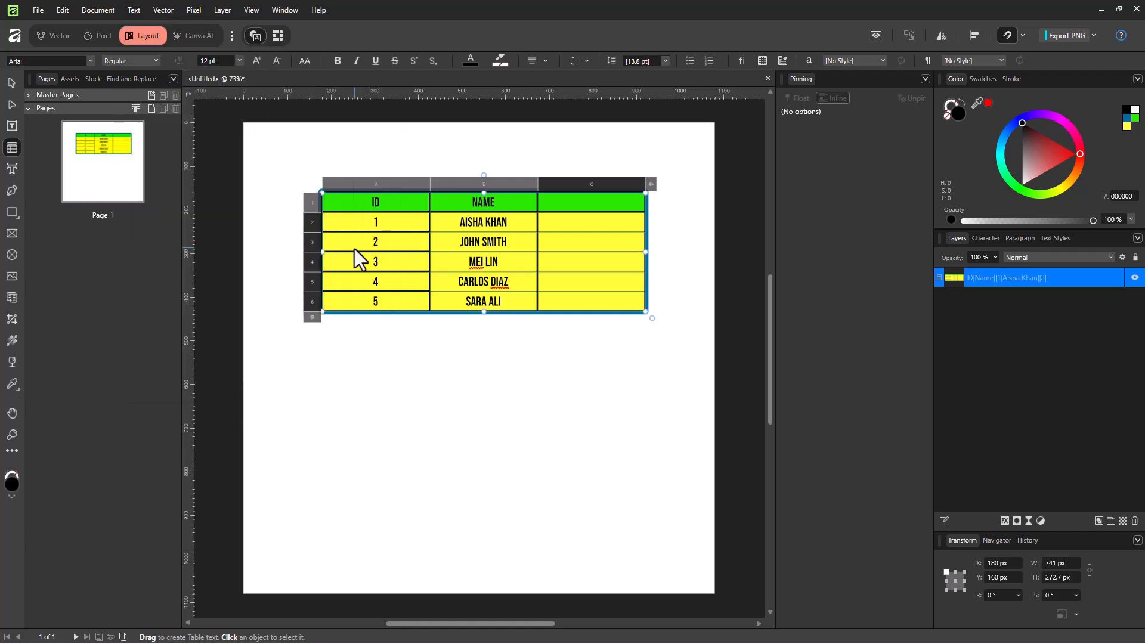
- Move the table further down the page to about X 169 px, Y 370 px
click(563, 260)
drag(521, 315, 516, 406)
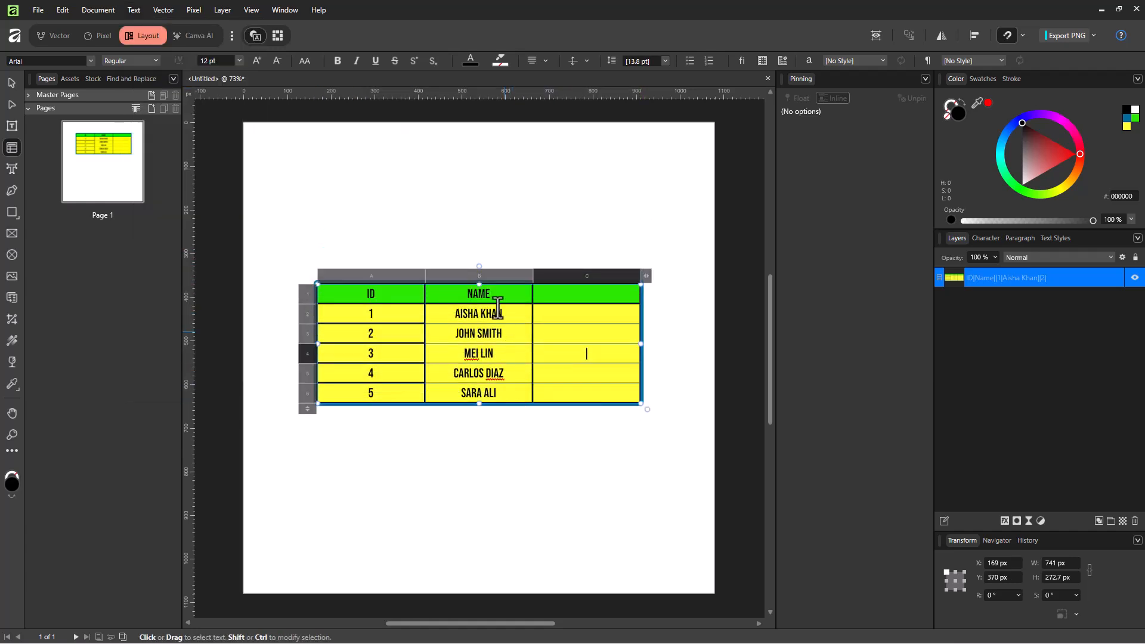
click(531, 310)
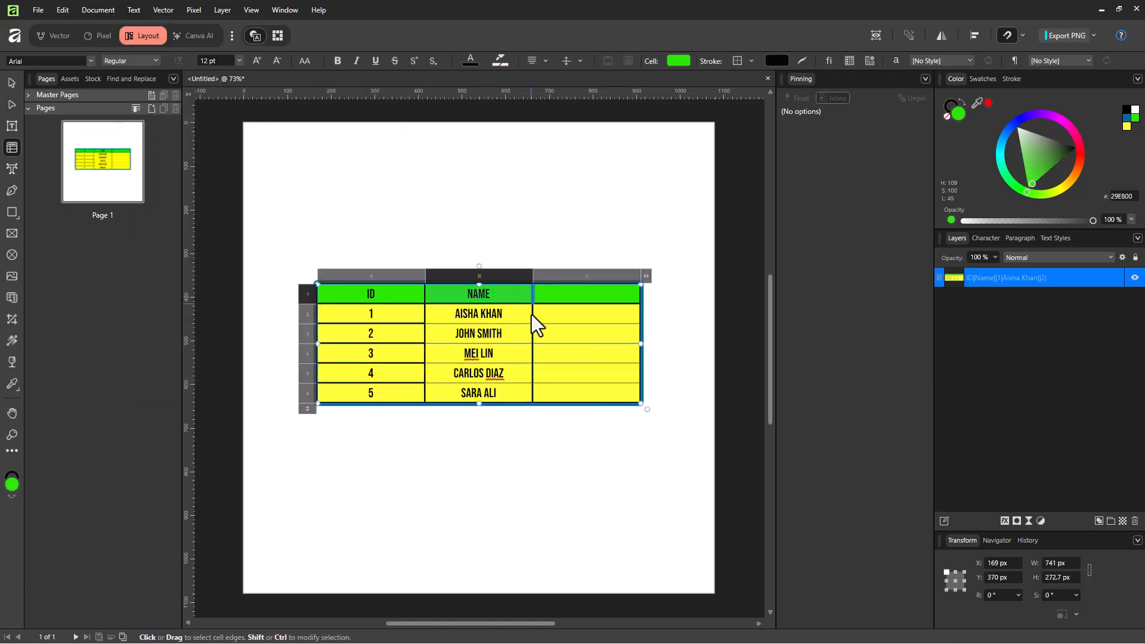
click(534, 321)
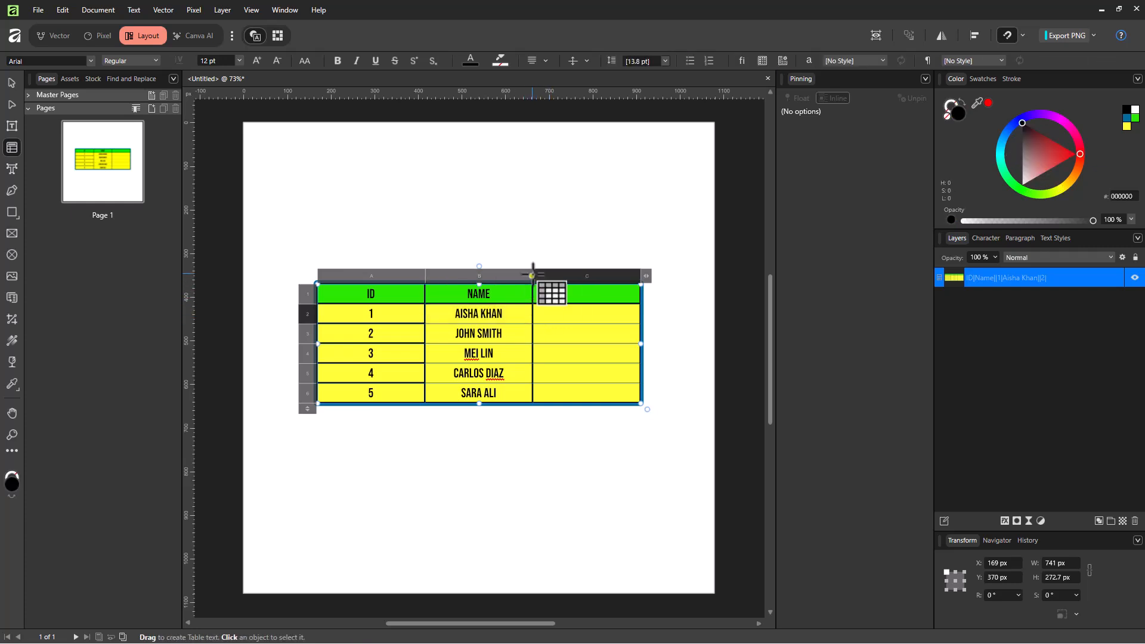
- Widen the NAME column into the empty third column, and distribute all of the table's columns evenly
drag(534, 274, 374, 381)
click(134, 10)
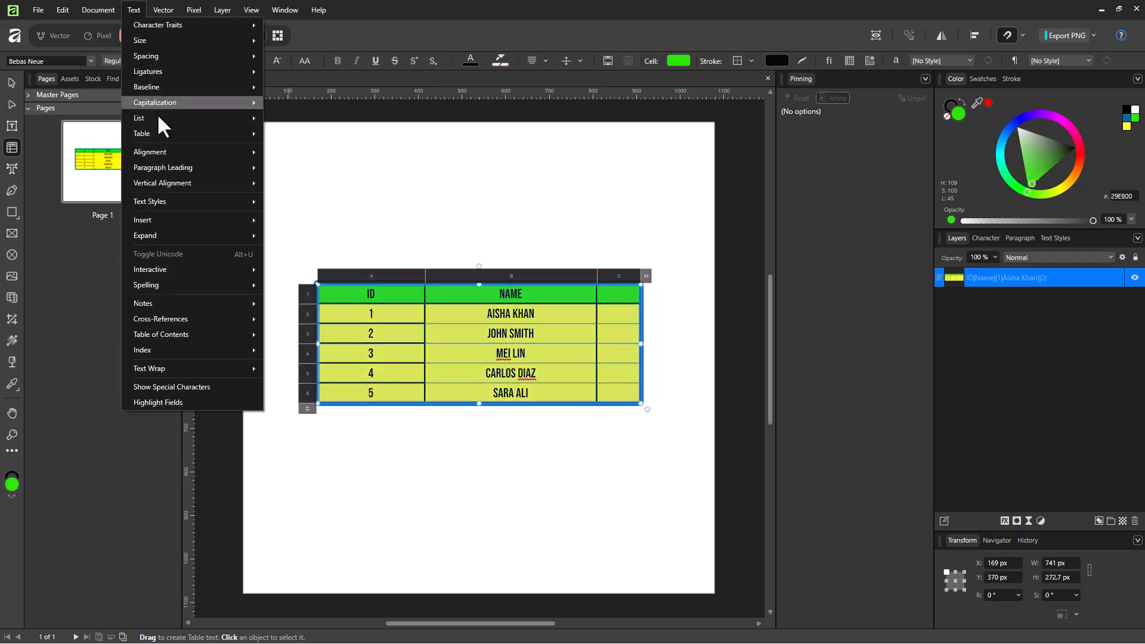
mouse_move(164, 133)
click(314, 233)
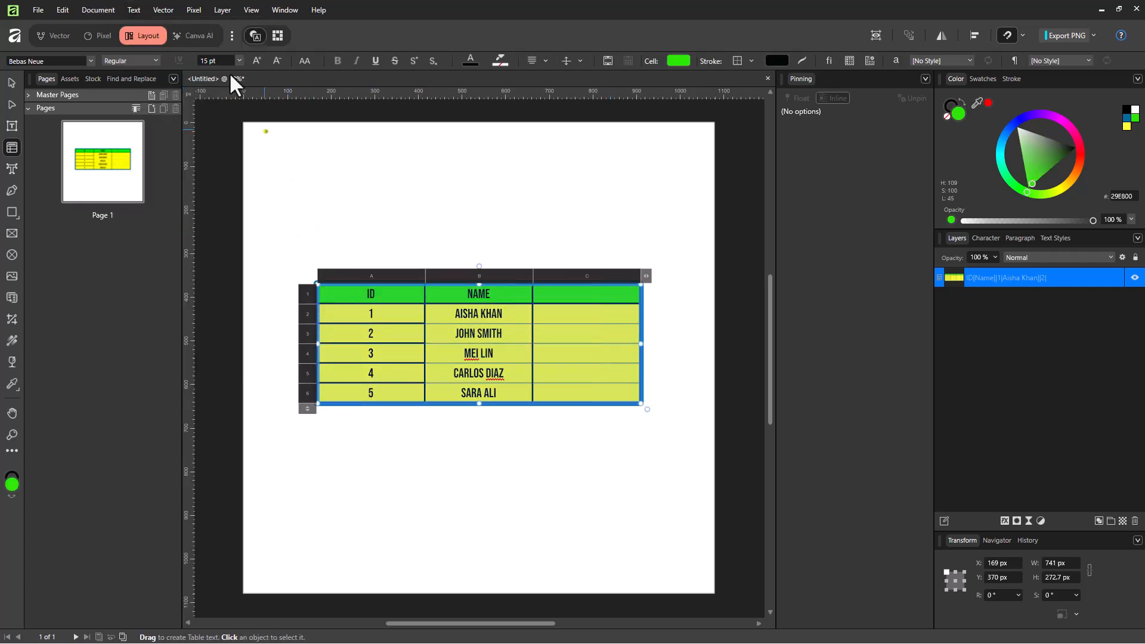
- AutoFit the heights of all table rows and the widths of the columns to their contents
click(136, 10)
mouse_move(149, 132)
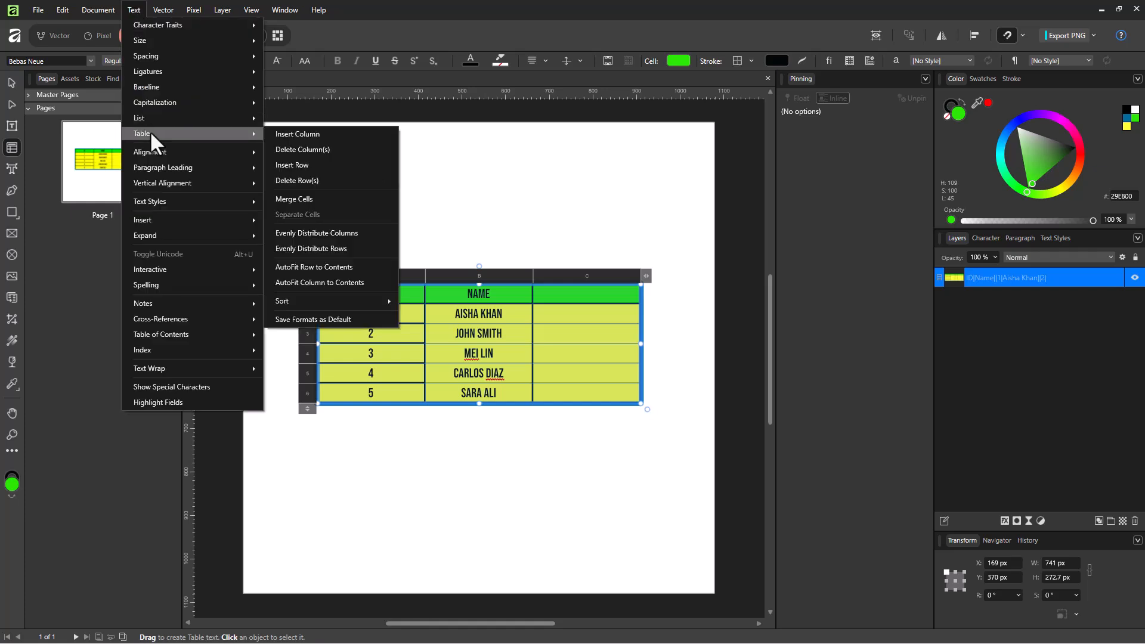
click(349, 270)
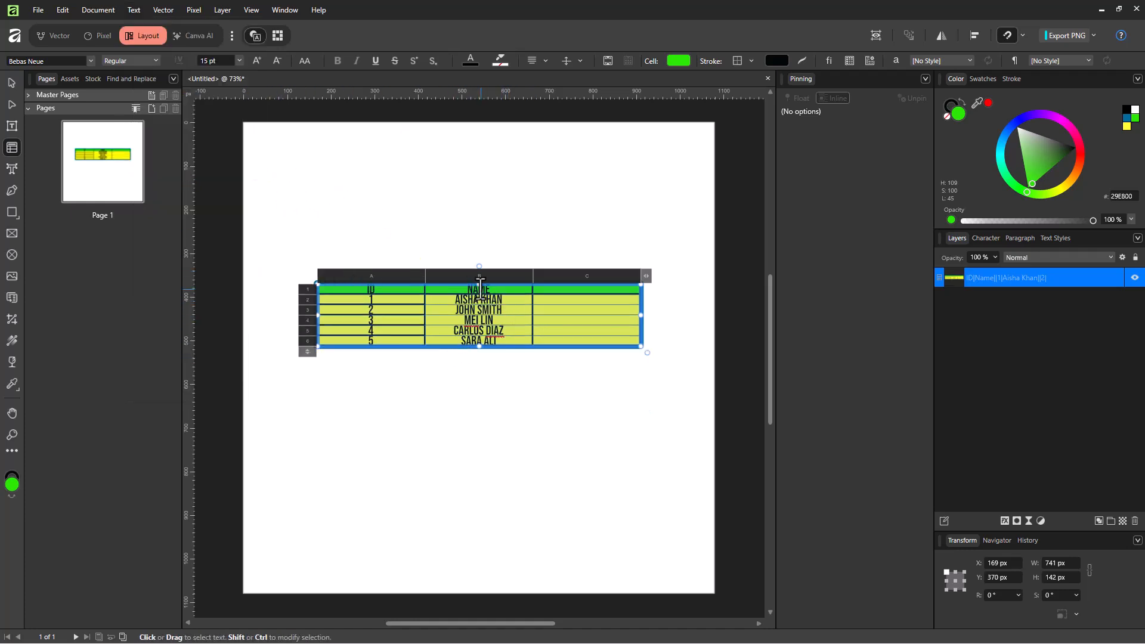
click(129, 9)
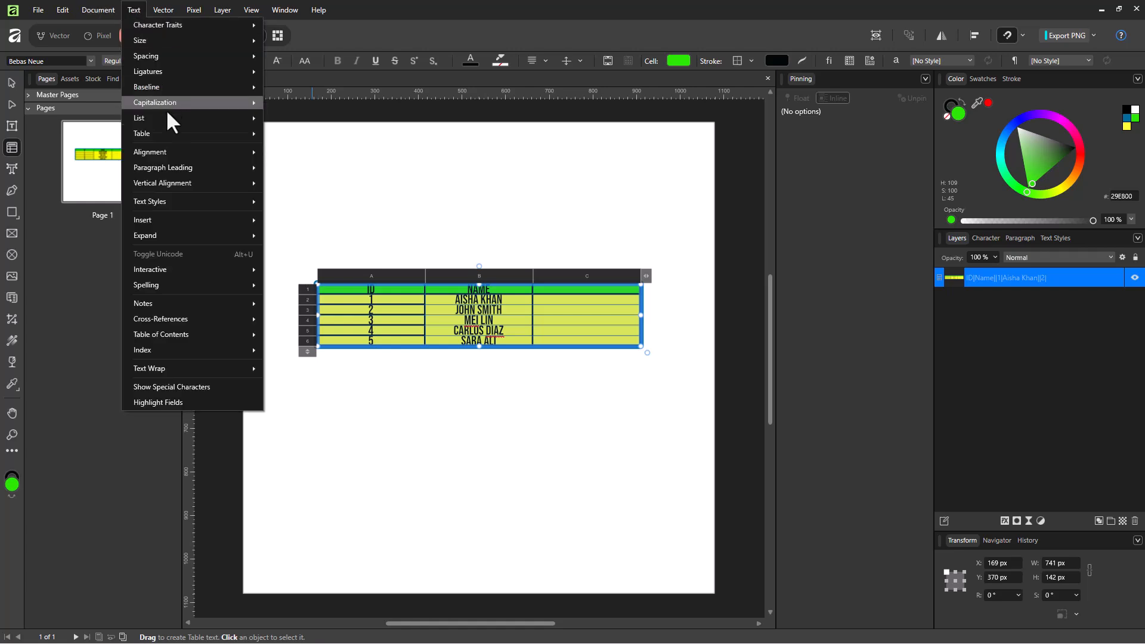
mouse_move(192, 132)
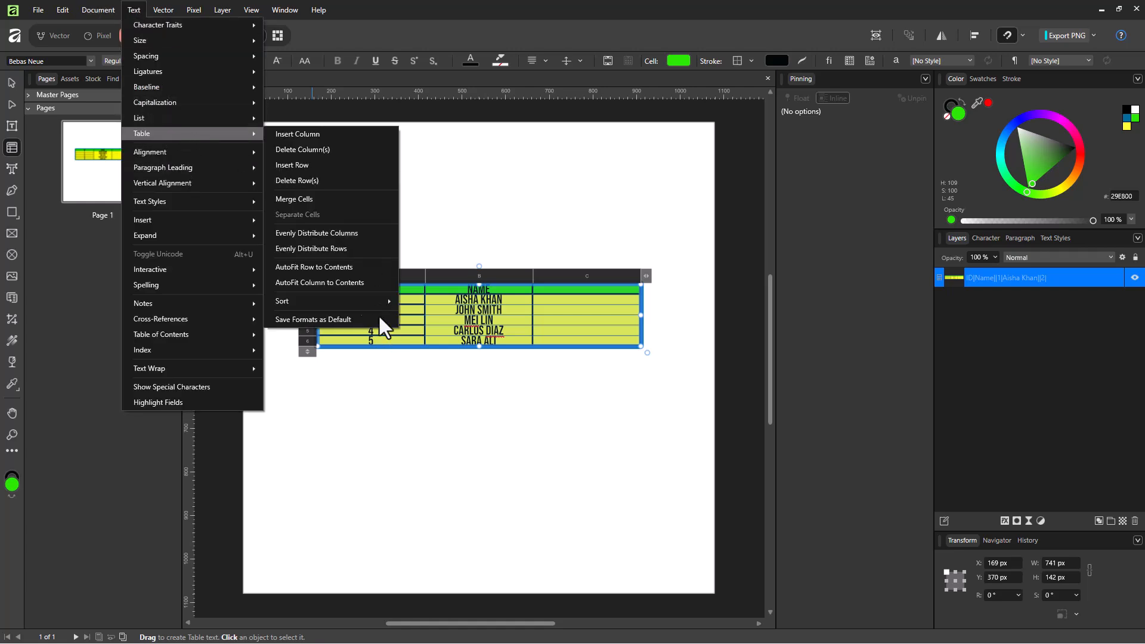
click(344, 281)
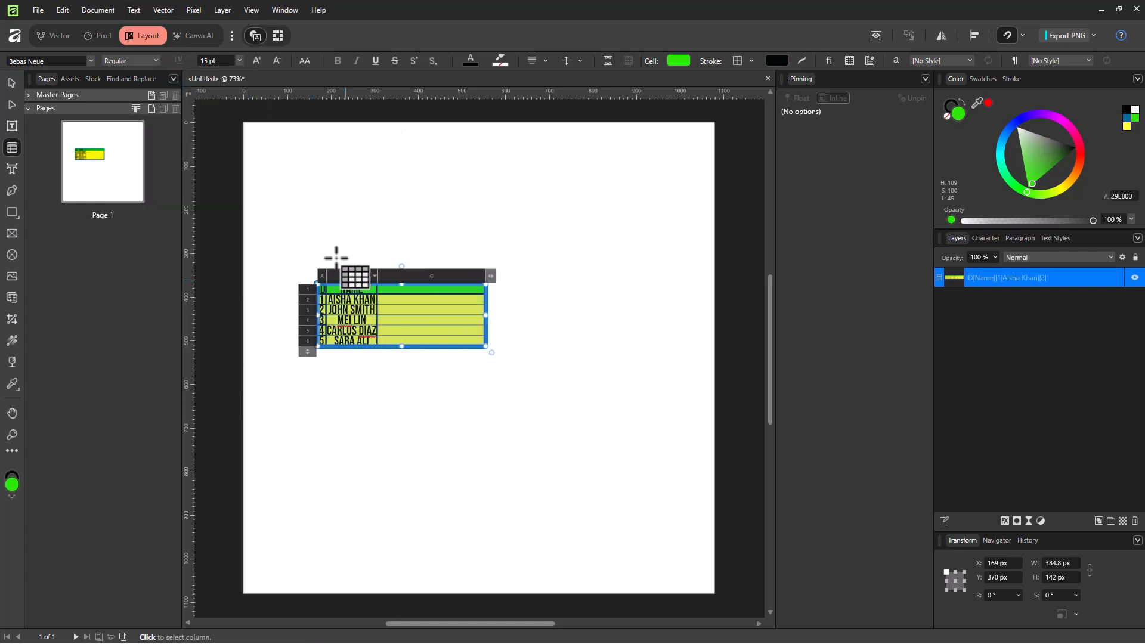
click(131, 10)
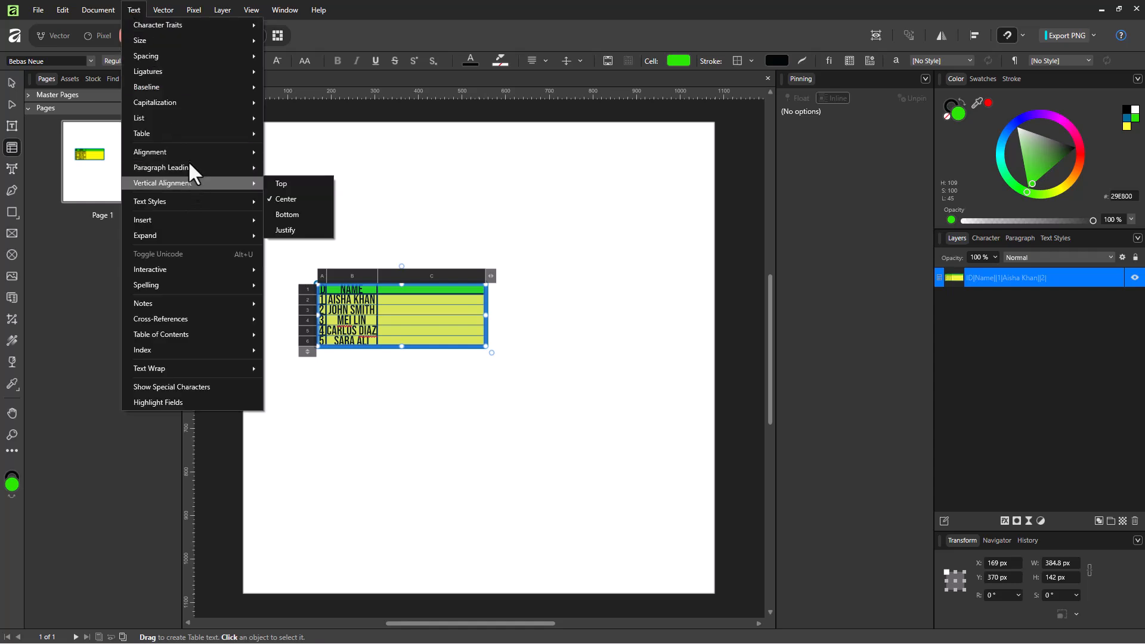
mouse_move(189, 153)
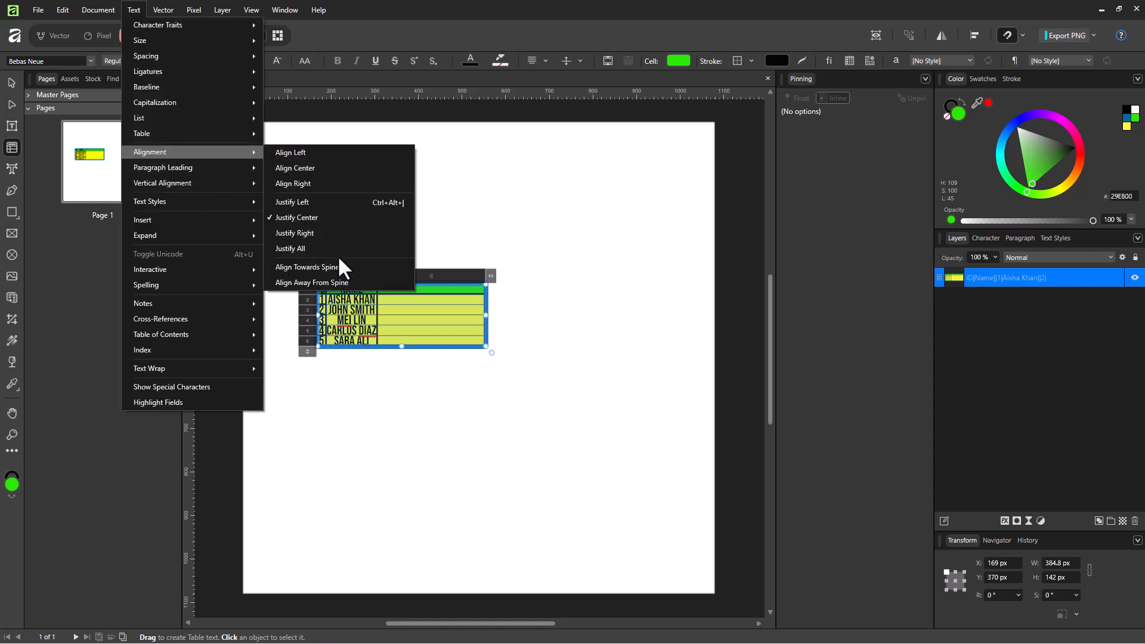
click(465, 329)
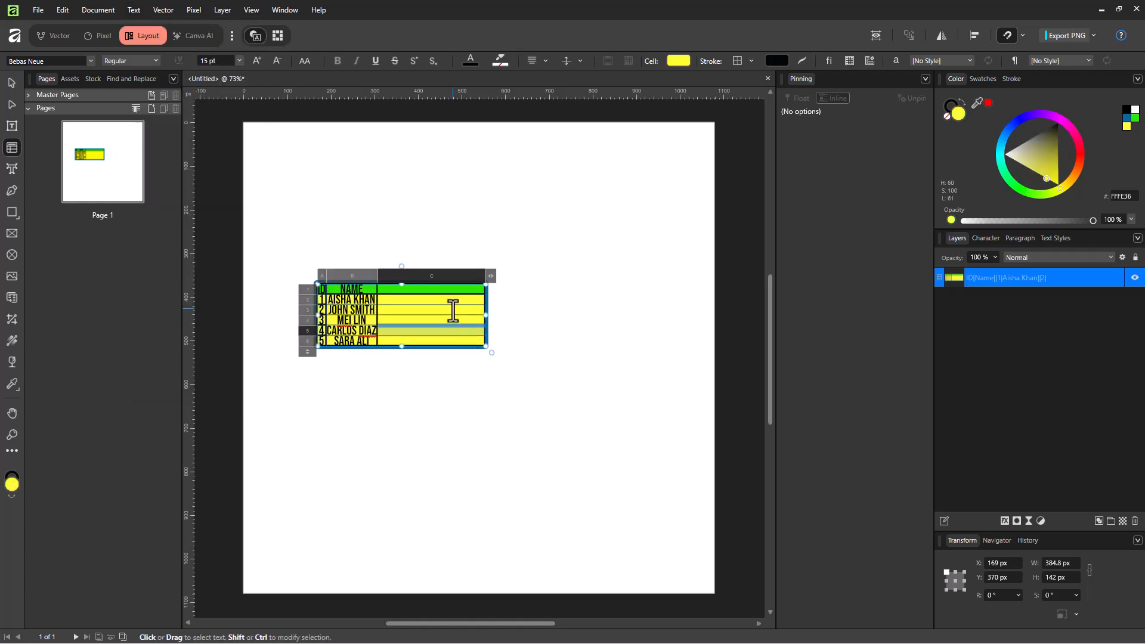